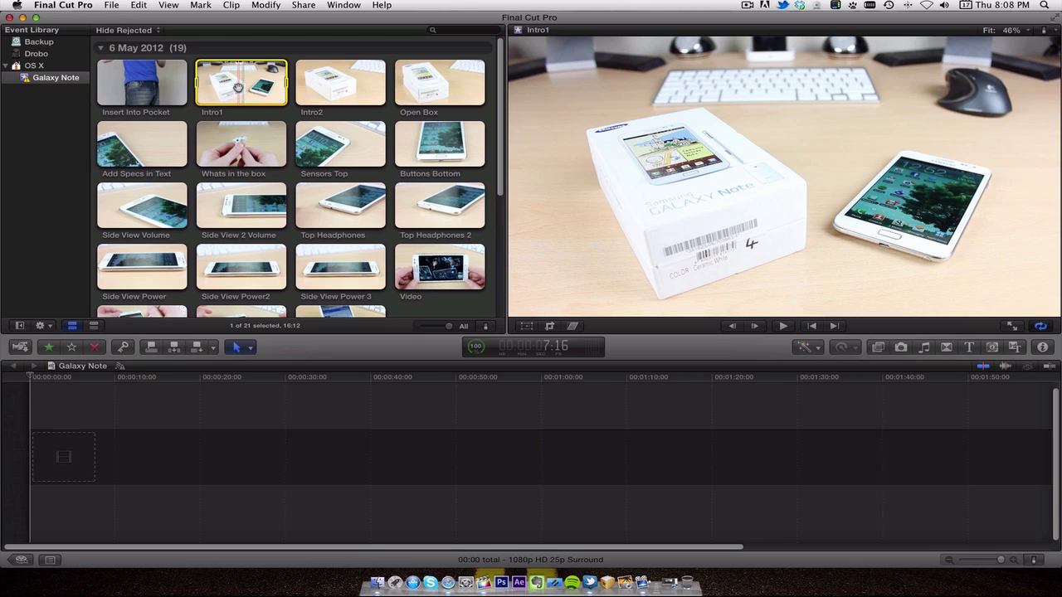
- Review the clips in the Galaxy Note event, including Intro2, Open Box, Whats in the box, Side View Power 3 and Video
{"action": "left_click", "coordinate": [340, 91]}
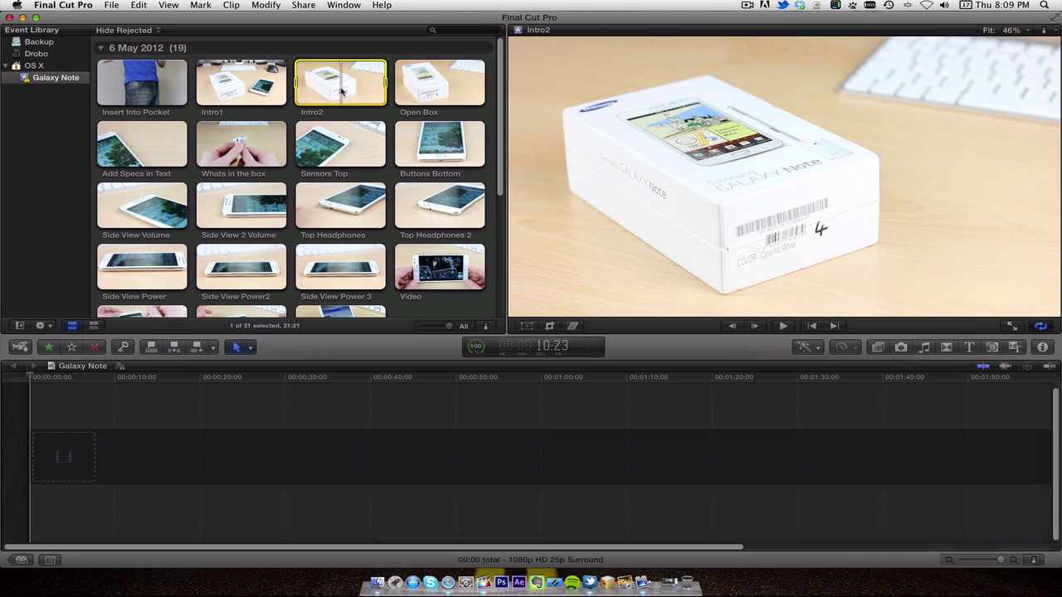
{"action": "left_click", "coordinate": [406, 95]}
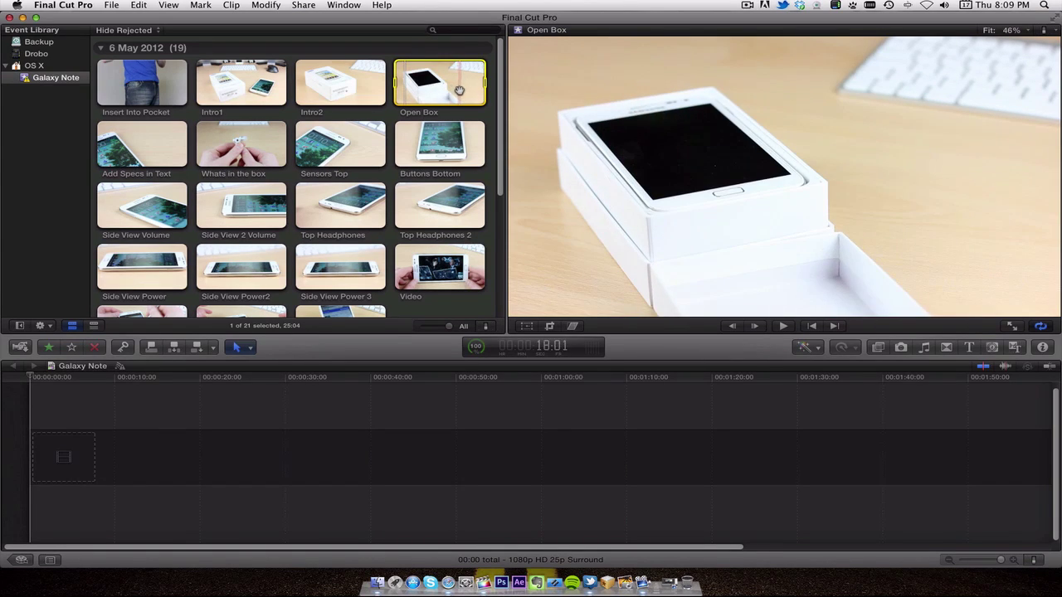
{"action": "left_click", "coordinate": [230, 152]}
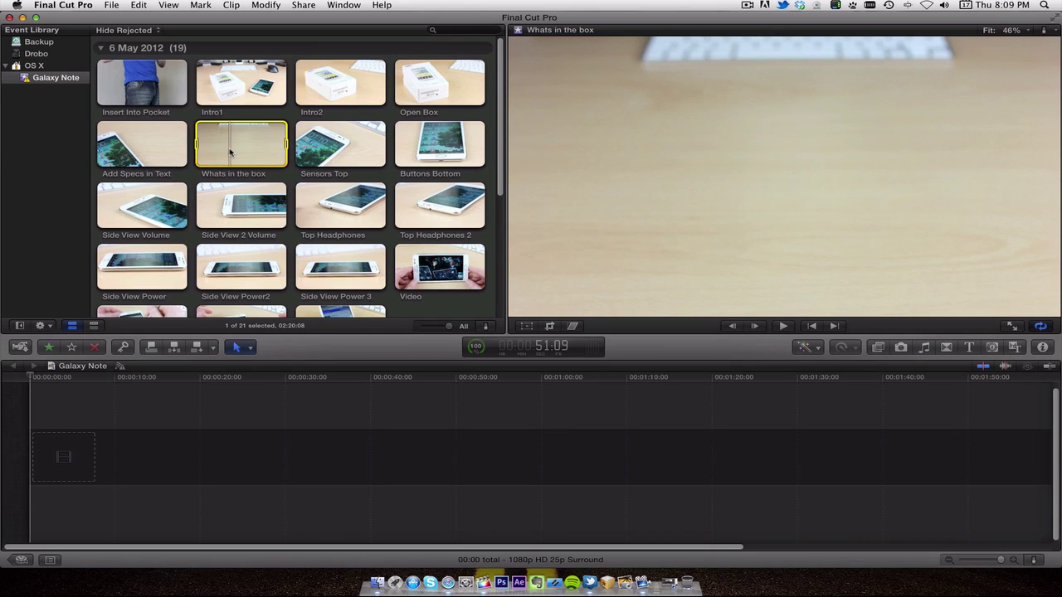
{"action": "left_click_drag", "start_coordinate": [231, 152], "coordinate": [224, 149]}
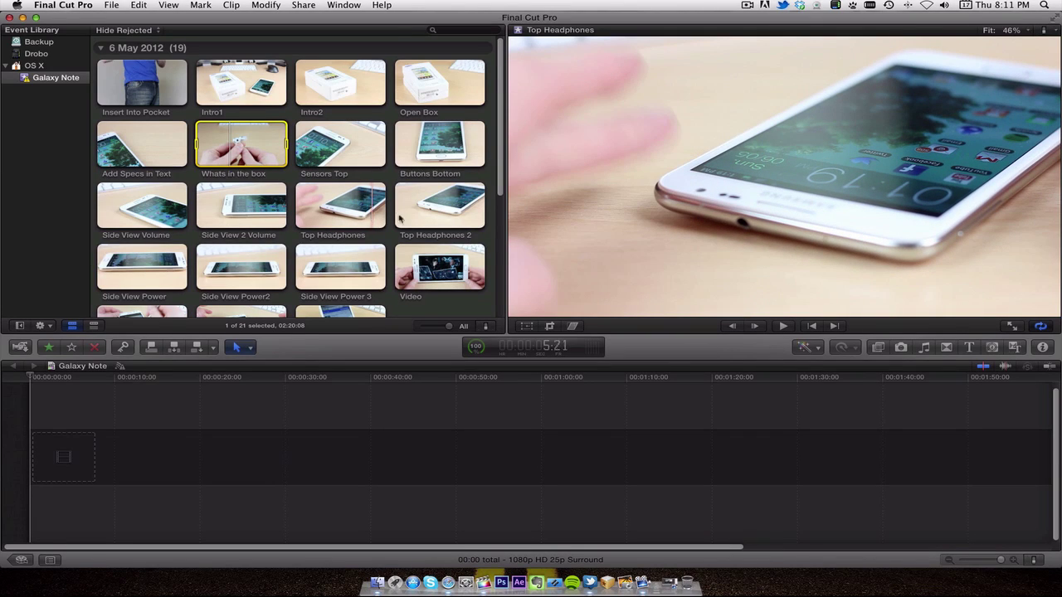
{"action": "scroll", "coordinate": [428, 232], "scroll_direction": "down", "scroll_amount": 2}
{"action": "scroll", "coordinate": [431, 251], "scroll_direction": "down", "scroll_amount": 2}
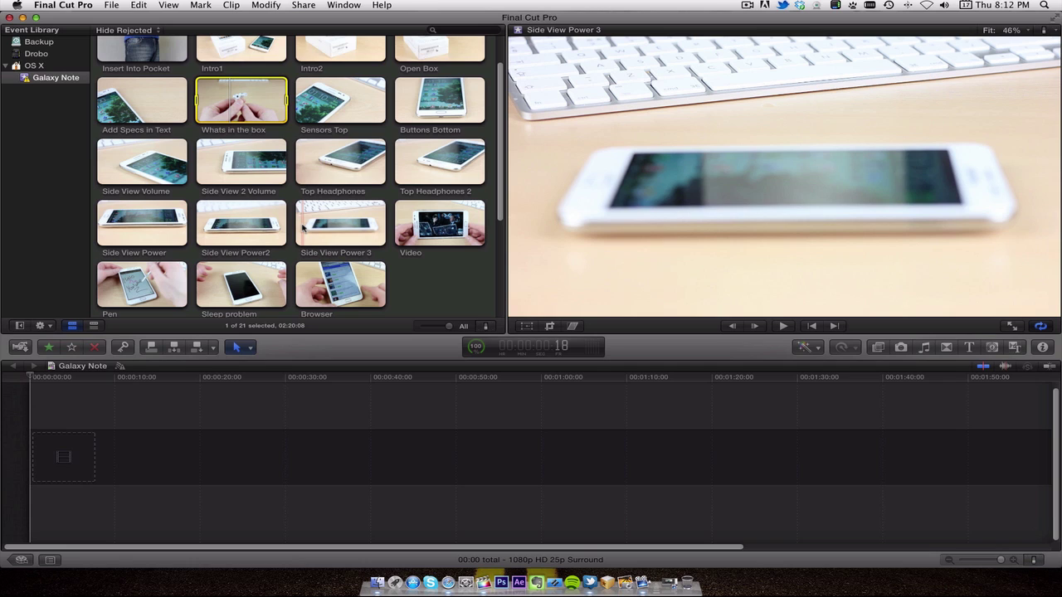
{"action": "left_click", "coordinate": [301, 228]}
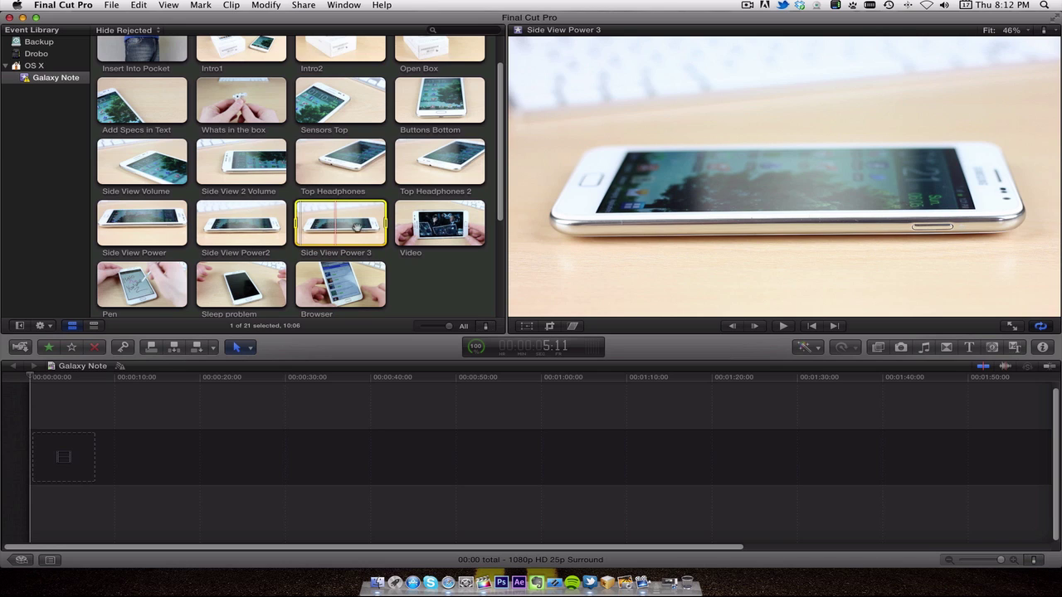
{"action": "left_click", "coordinate": [428, 232]}
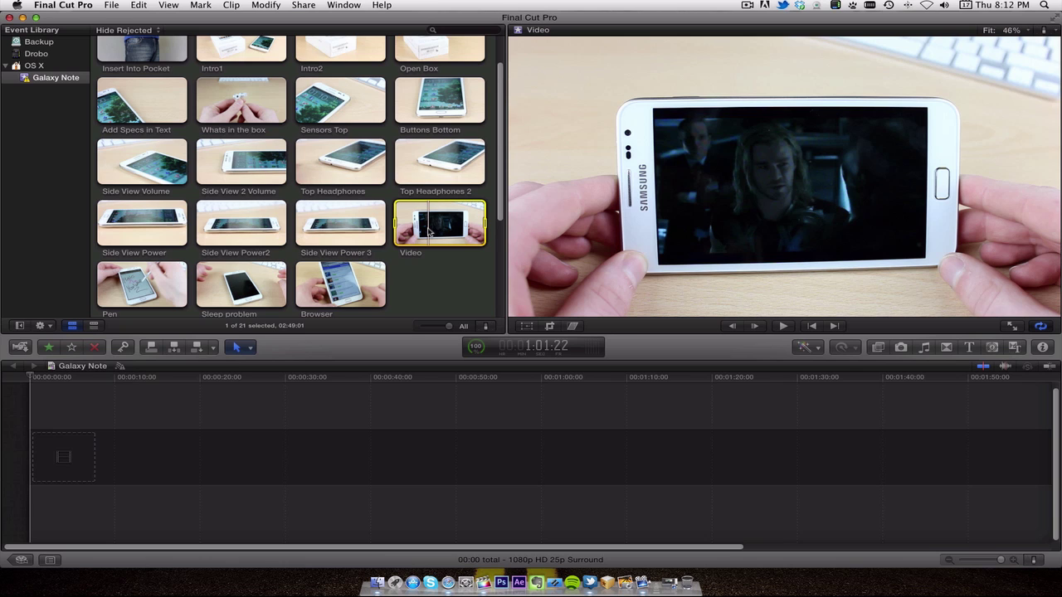
{"action": "scroll", "coordinate": [429, 232], "scroll_direction": "down", "scroll_amount": 1}
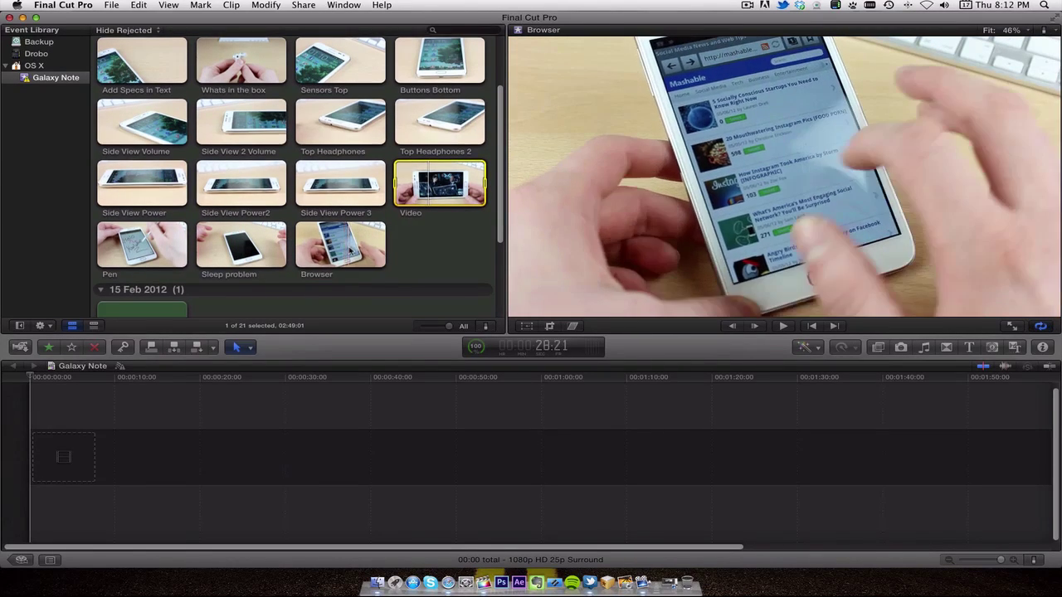
{"action": "left_click", "coordinate": [398, 247]}
{"action": "scroll", "coordinate": [398, 247], "scroll_direction": "down", "scroll_amount": 3}
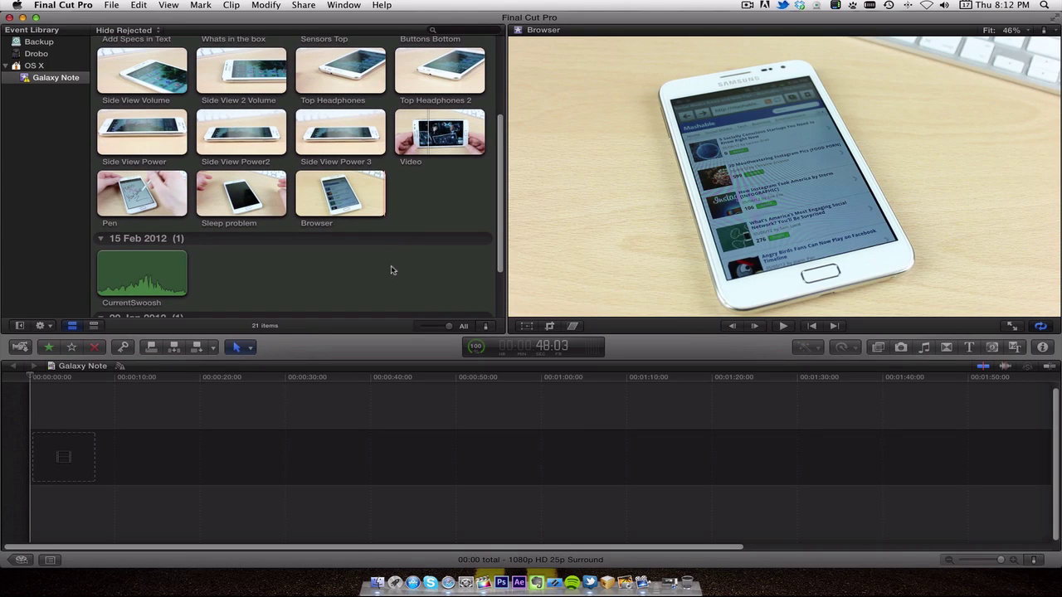
{"action": "scroll", "coordinate": [392, 269], "scroll_direction": "down", "scroll_amount": 4}
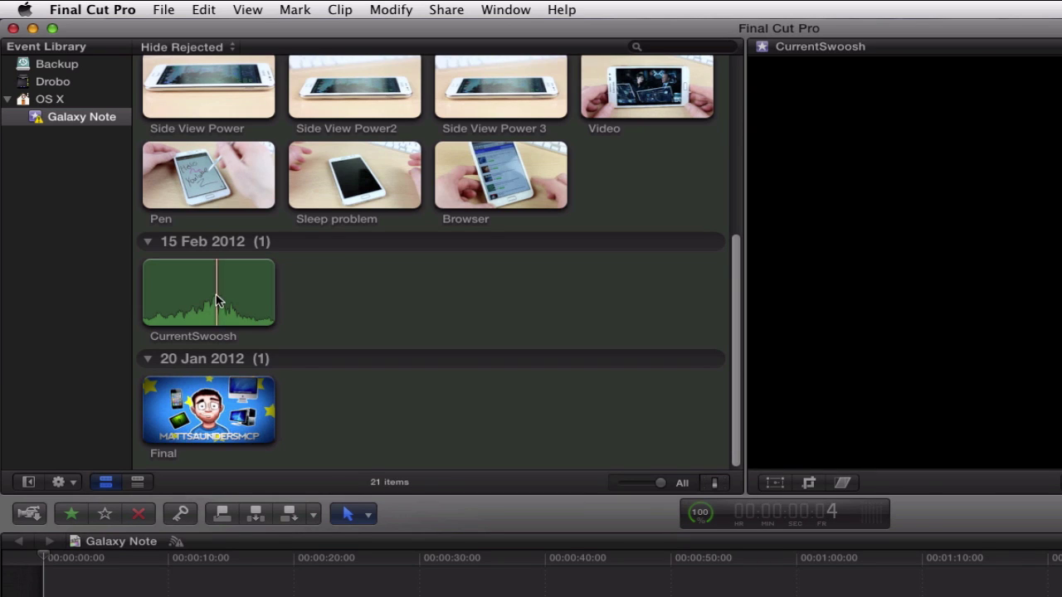
- Audition the CurrentSwoosh sound clip in the 15 Feb 2012 group
{"action": "left_click", "coordinate": [218, 304]}
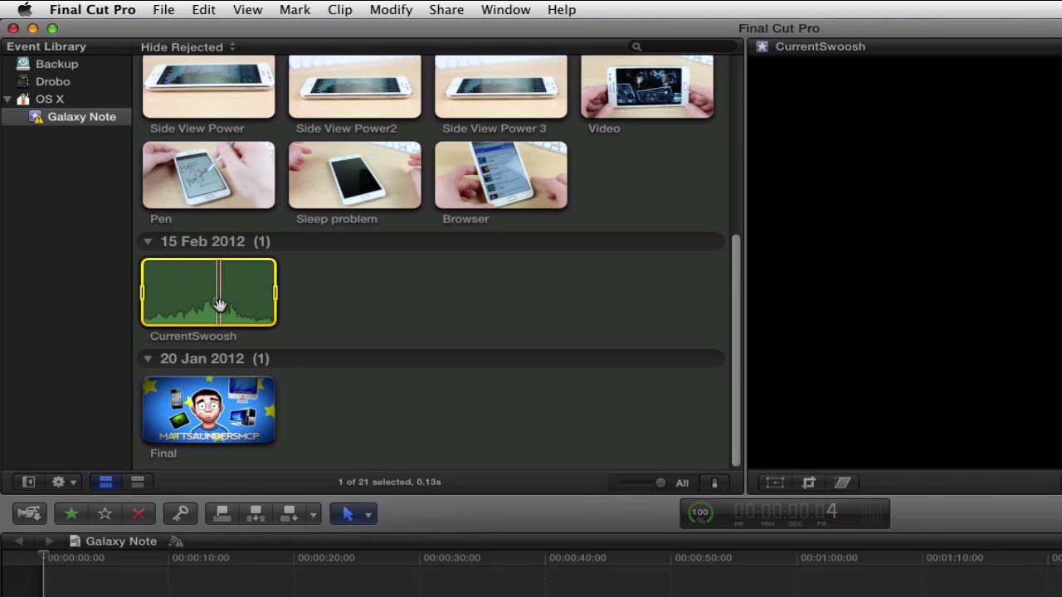
{"action": "left_click", "coordinate": [368, 323]}
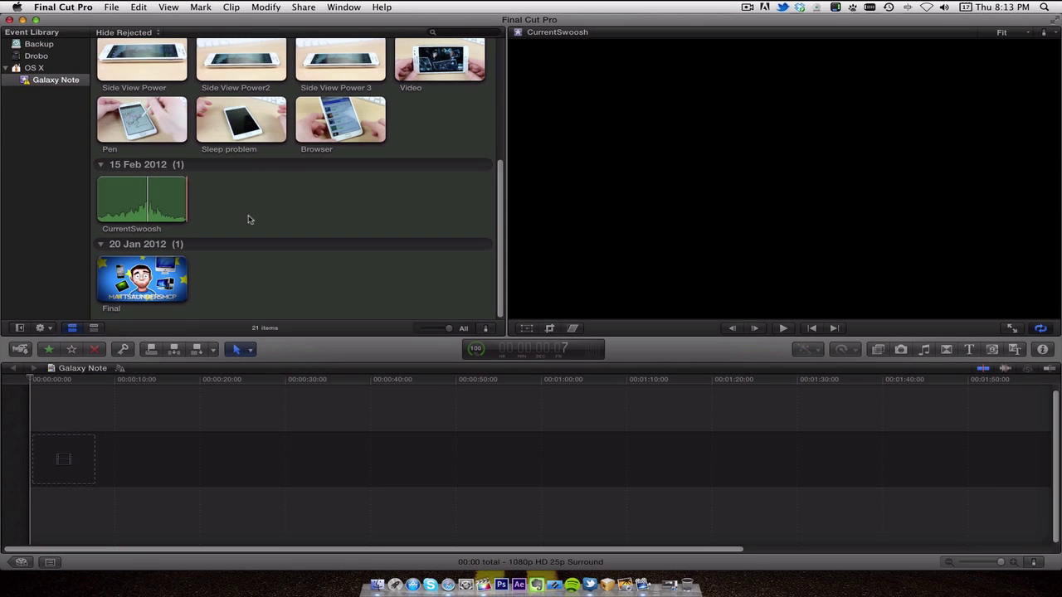
{"action": "left_click", "coordinate": [122, 204]}
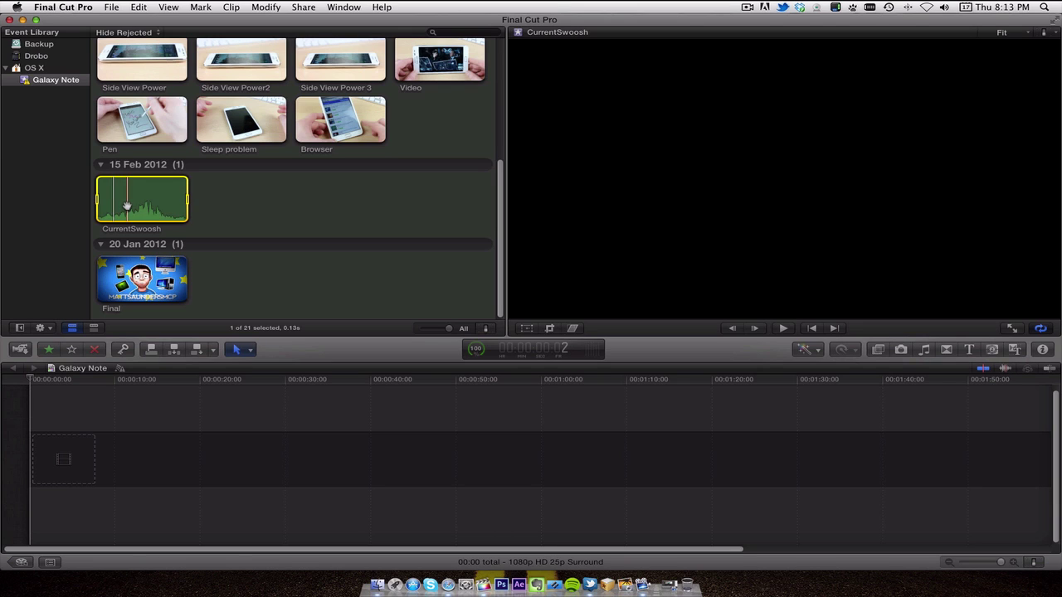
{"action": "left_click", "coordinate": [262, 215]}
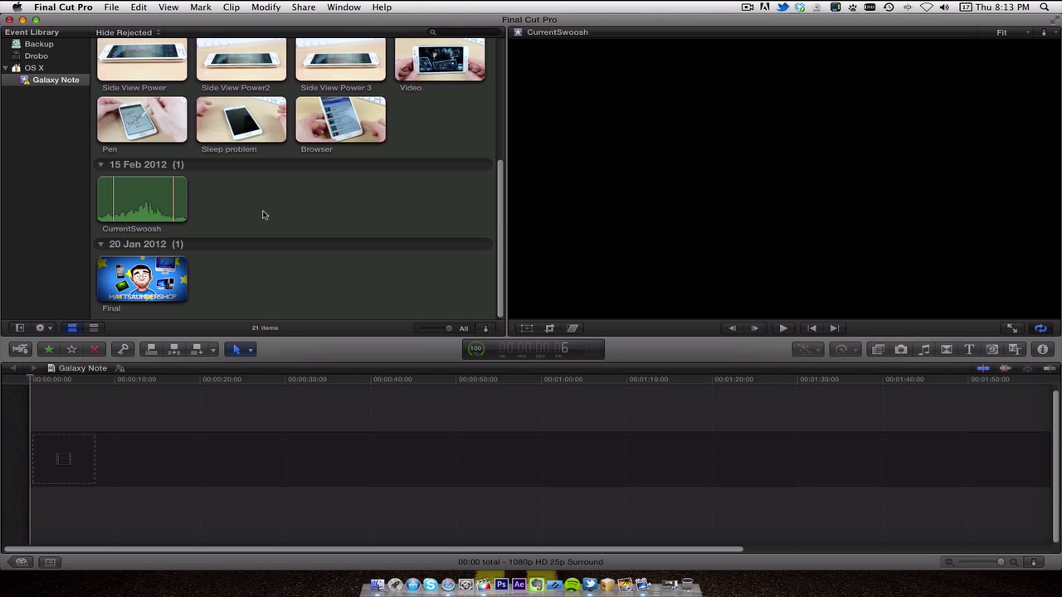
- Add the whole Intro1 clip to the start of the empty Galaxy Note timeline
{"action": "scroll", "coordinate": [262, 214], "scroll_direction": "up", "scroll_amount": 5}
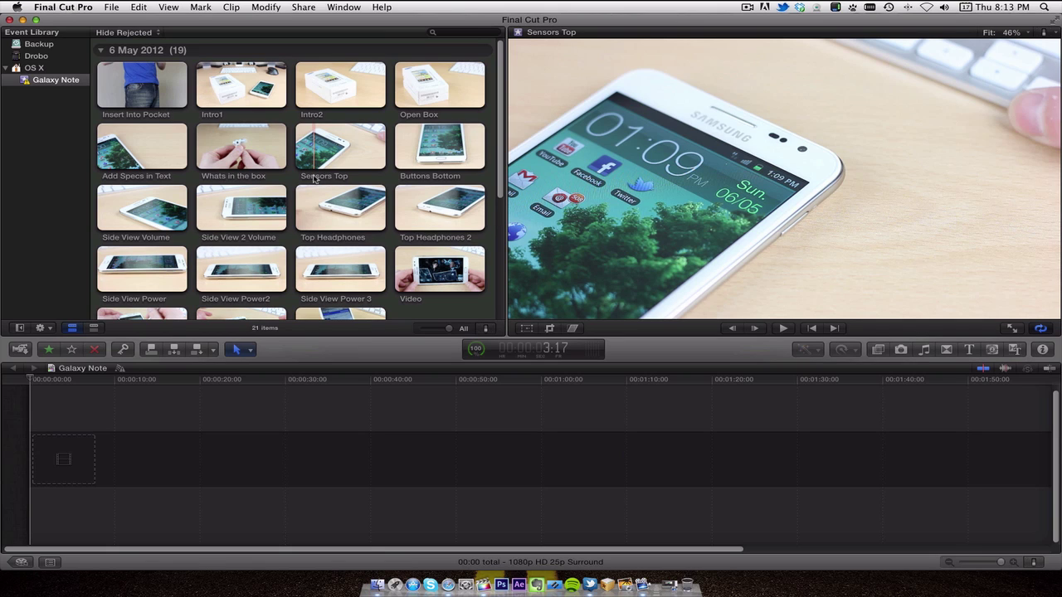
{"action": "left_click", "coordinate": [247, 83]}
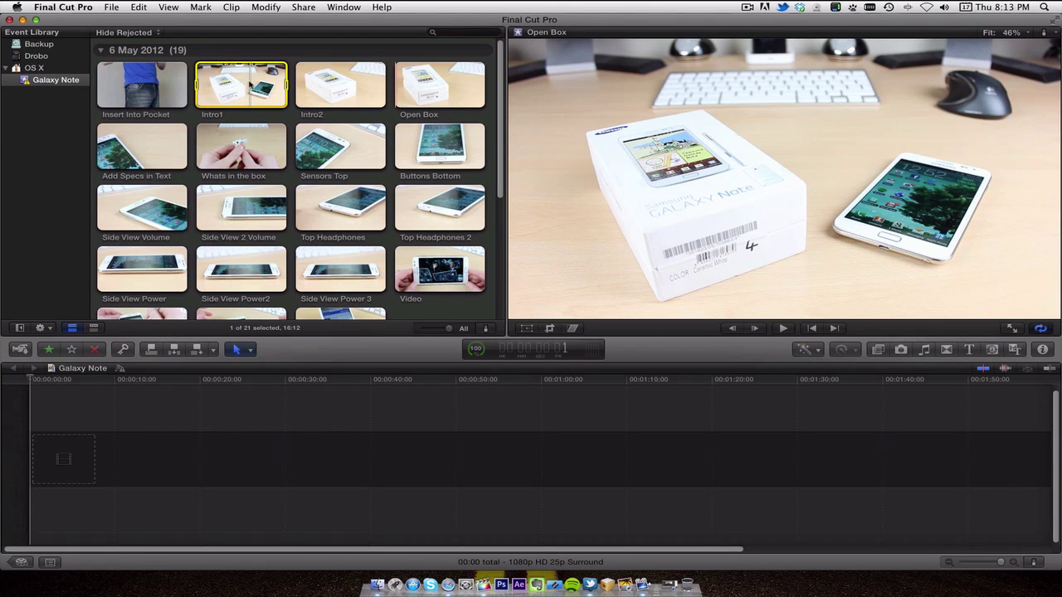
{"action": "left_click_drag", "start_coordinate": [239, 83], "coordinate": [112, 460]}
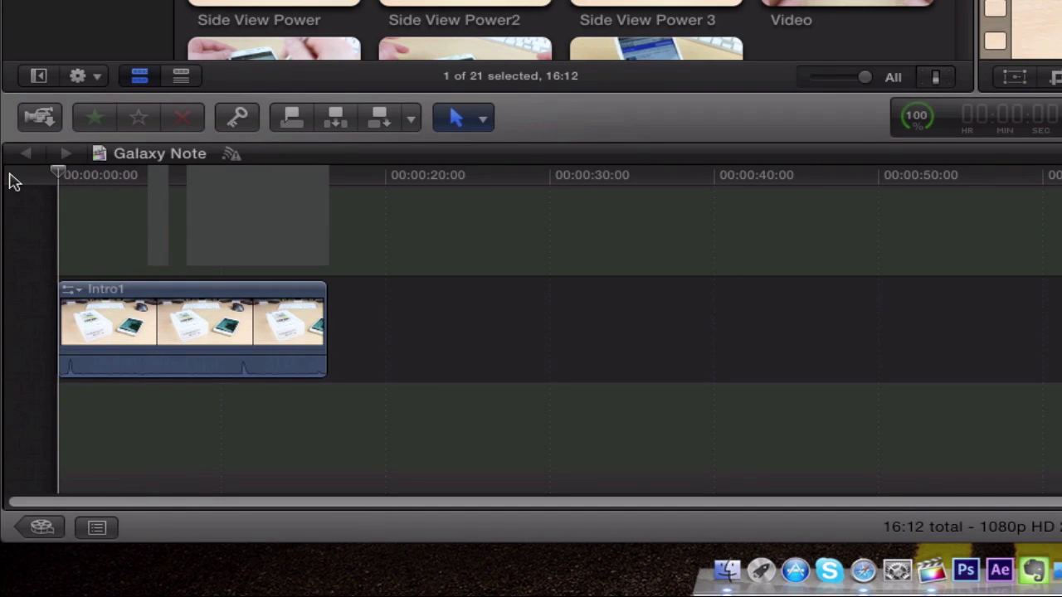
- Play the opening of the timeline from the beginning and lower the Intro1 clip's audio volume to silence
{"action": "key", "text": "space"}
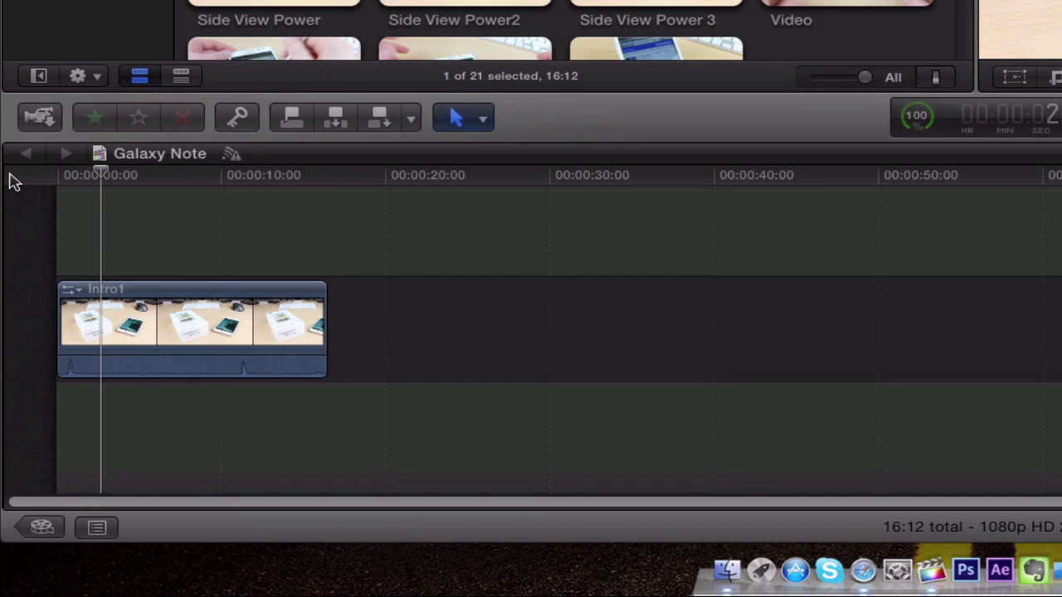
{"action": "left_click_drag", "start_coordinate": [105, 177], "coordinate": [8, 183]}
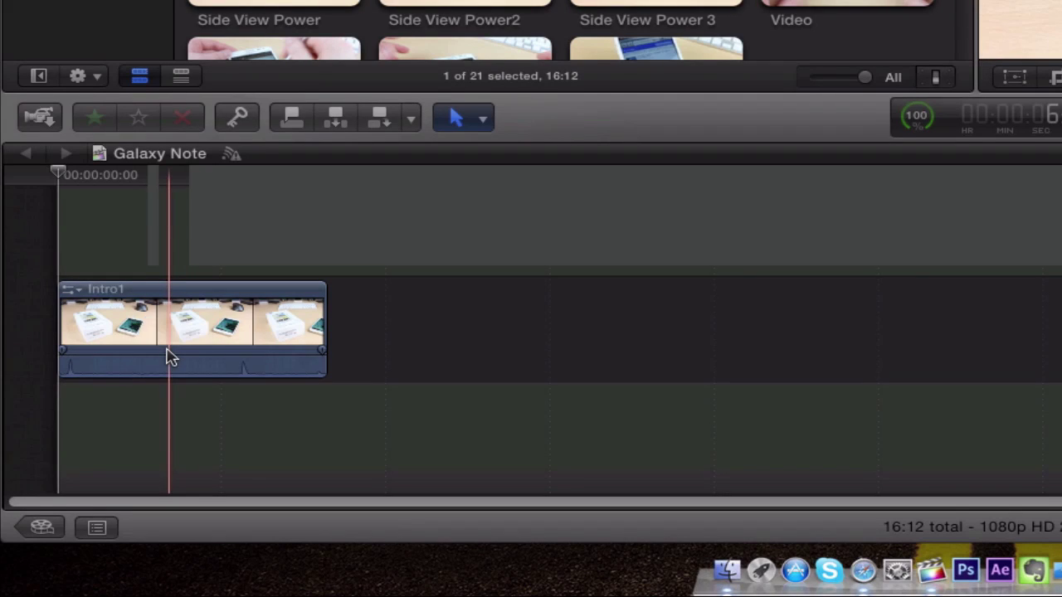
{"action": "left_click_drag", "start_coordinate": [167, 360], "coordinate": [161, 419]}
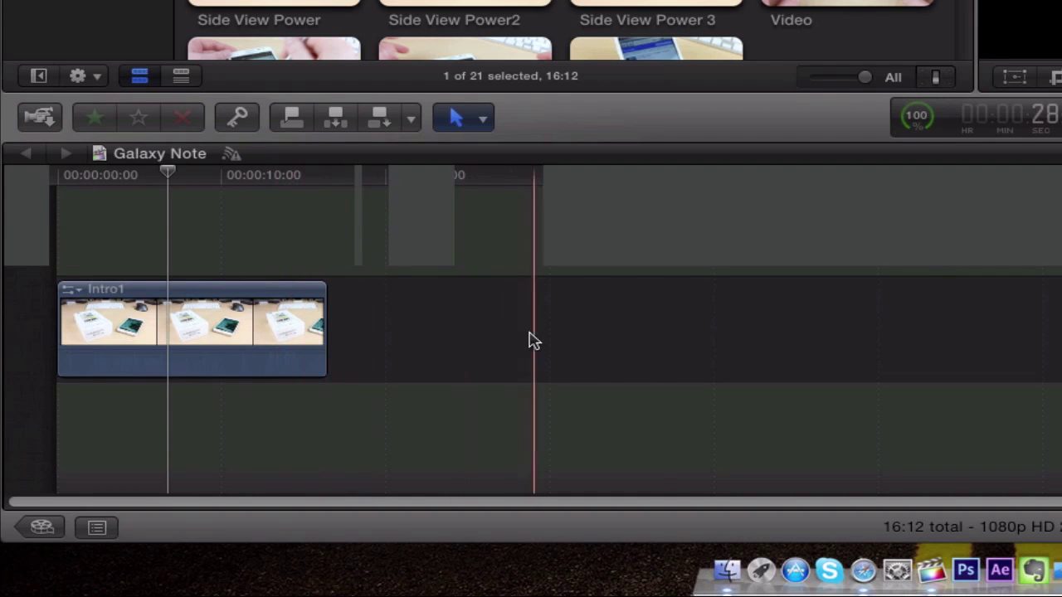
- Insert a hold frame in Intro1 at about 7 seconds and stretch the hold until the clip runs about 33 seconds
{"action": "left_click", "coordinate": [171, 339]}
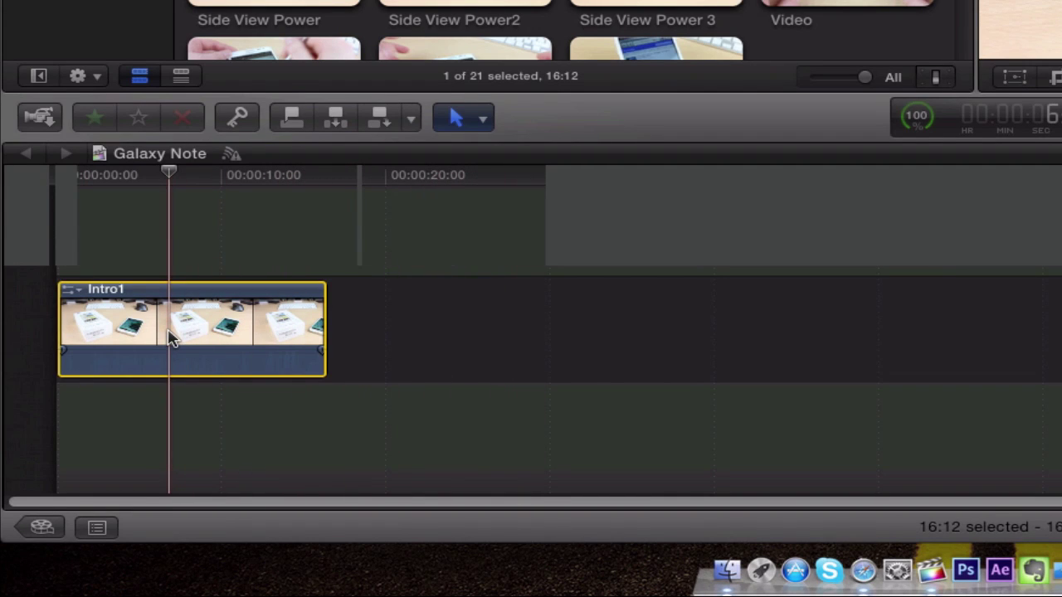
{"action": "key", "text": "shift+h"}
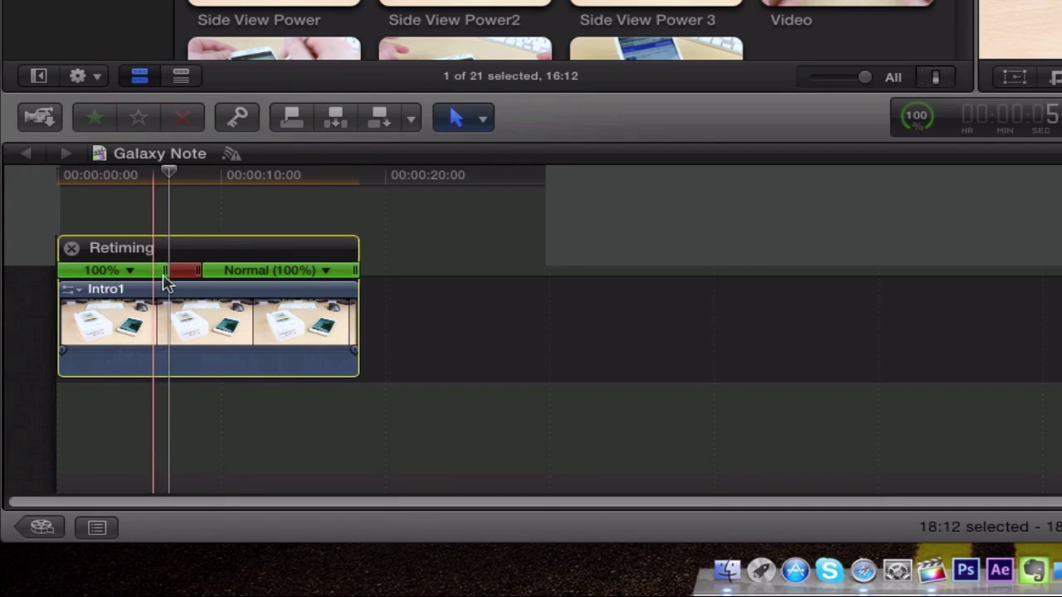
{"action": "left_click_drag", "start_coordinate": [199, 277], "coordinate": [448, 282]}
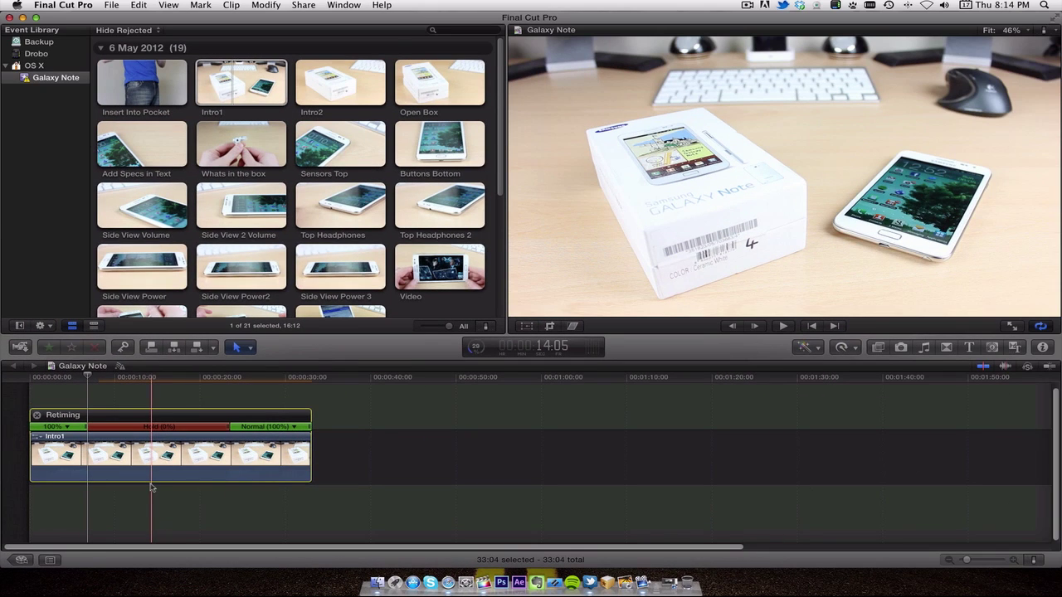
{"action": "left_click", "coordinate": [370, 506]}
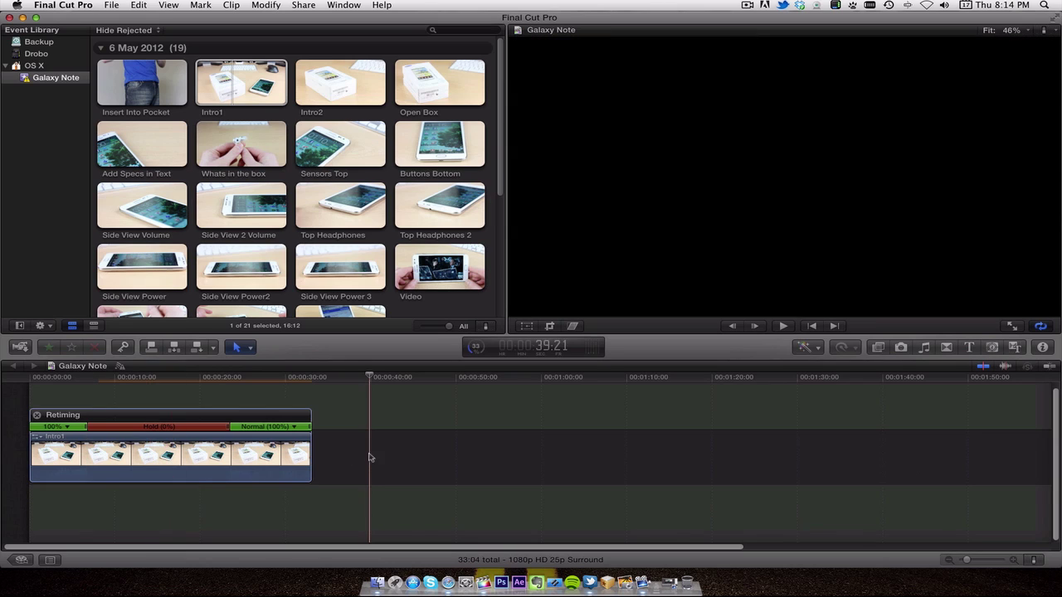
- Record a voiceover about 4 seconds long from the start of the timeline, using the Samson C03U input and the Galaxy Note destination
{"action": "left_click", "coordinate": [343, 5]}
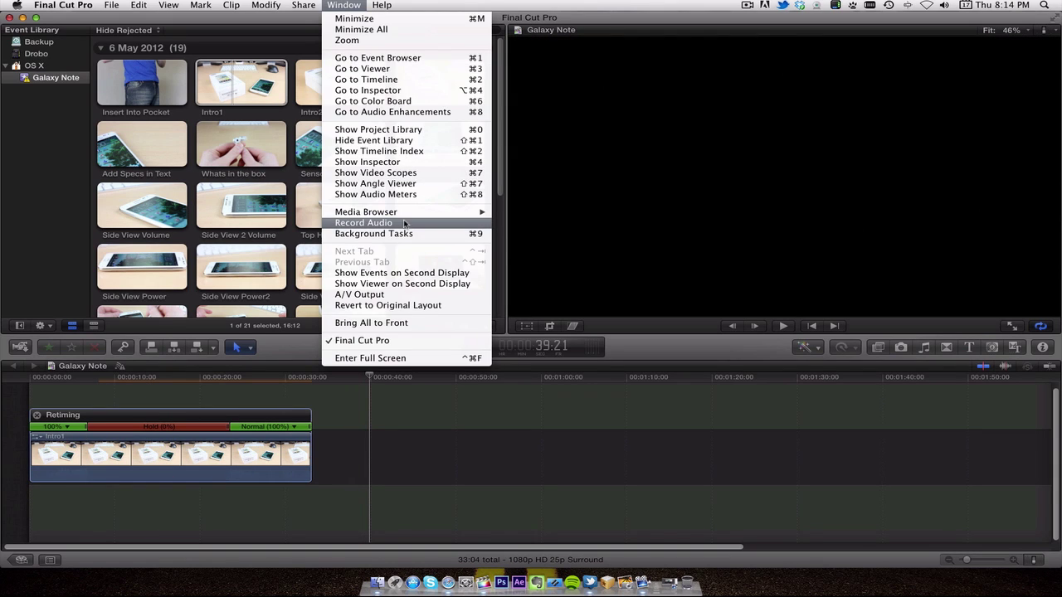
{"action": "left_click", "coordinate": [363, 223]}
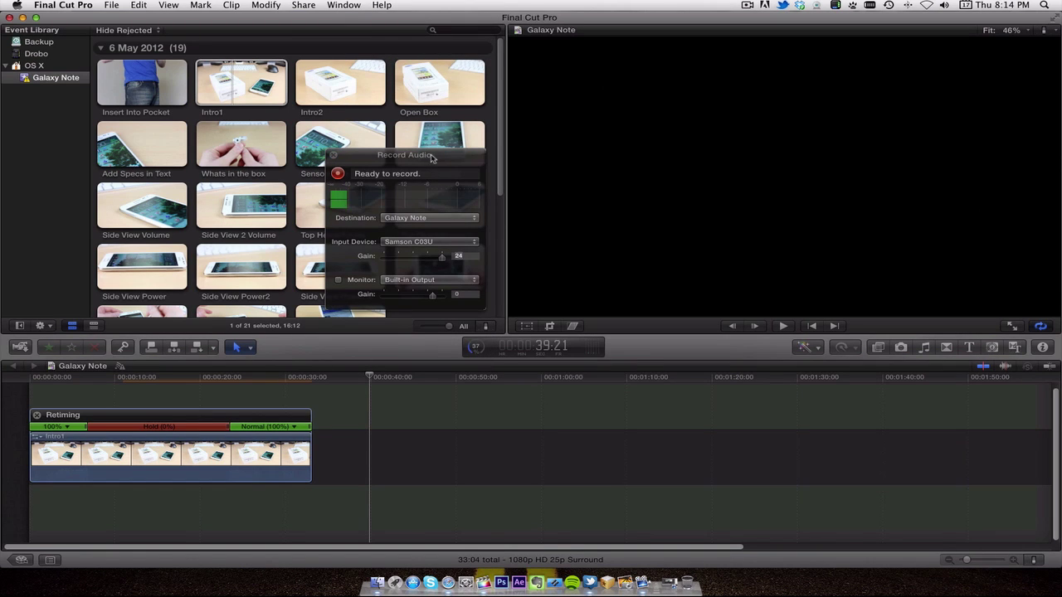
{"action": "key", "text": "Home"}
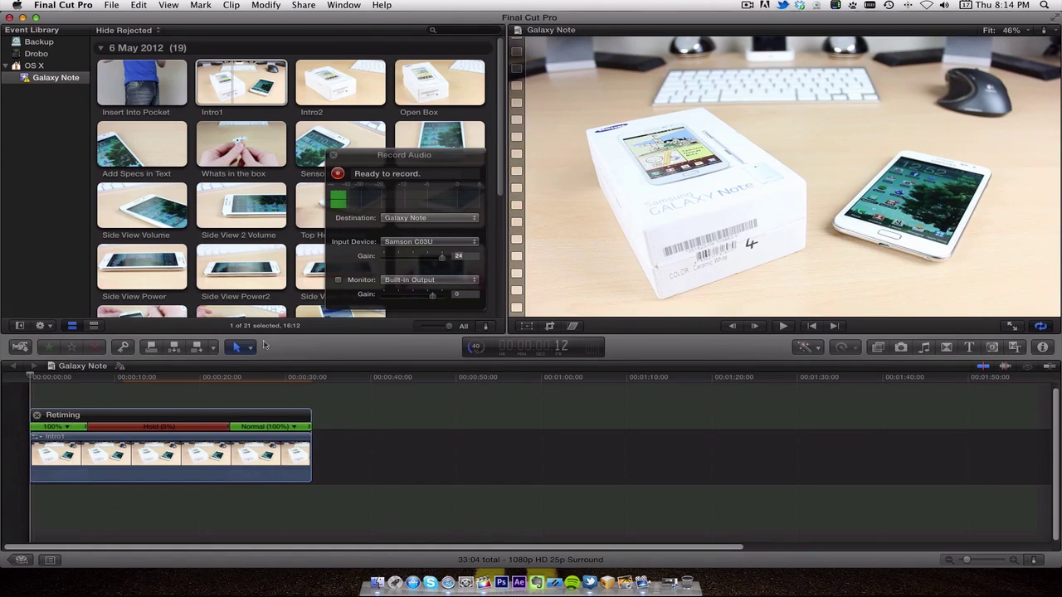
{"action": "left_click_drag", "start_coordinate": [406, 164], "coordinate": [616, 153]}
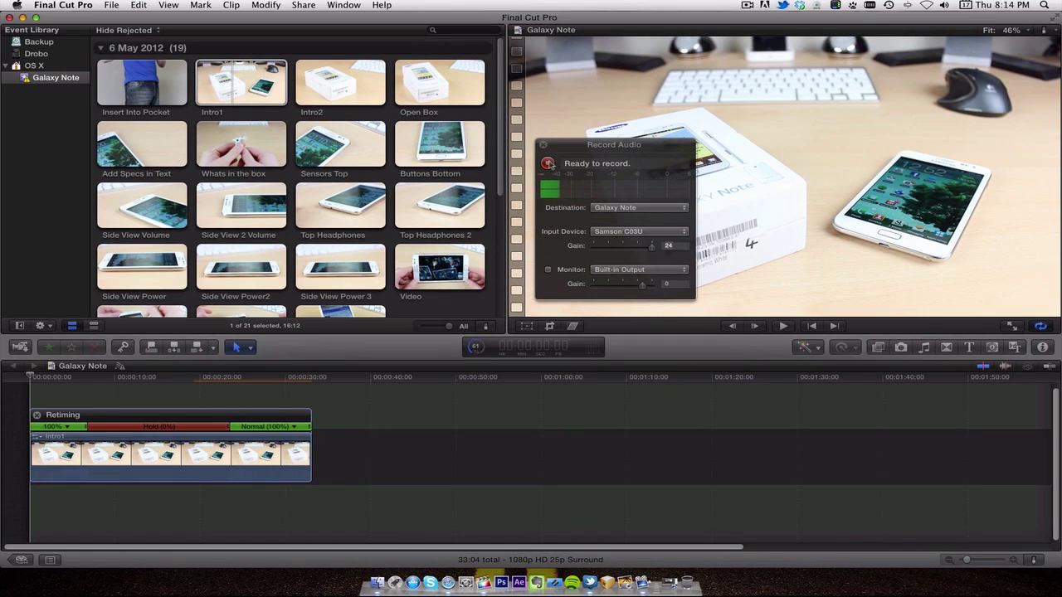
{"action": "left_click", "coordinate": [549, 163]}
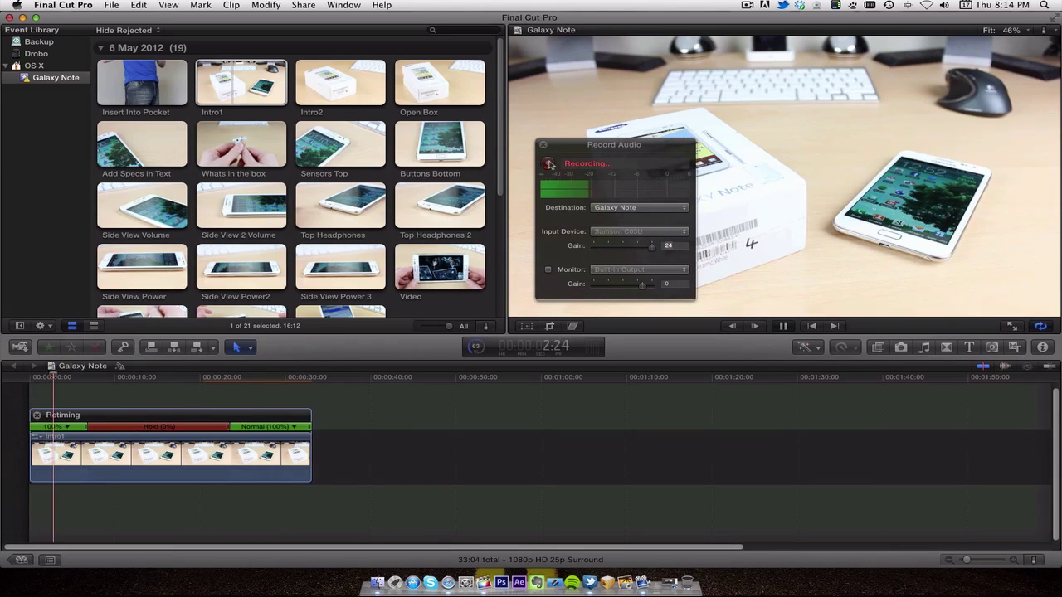
{"action": "left_click", "coordinate": [549, 163]}
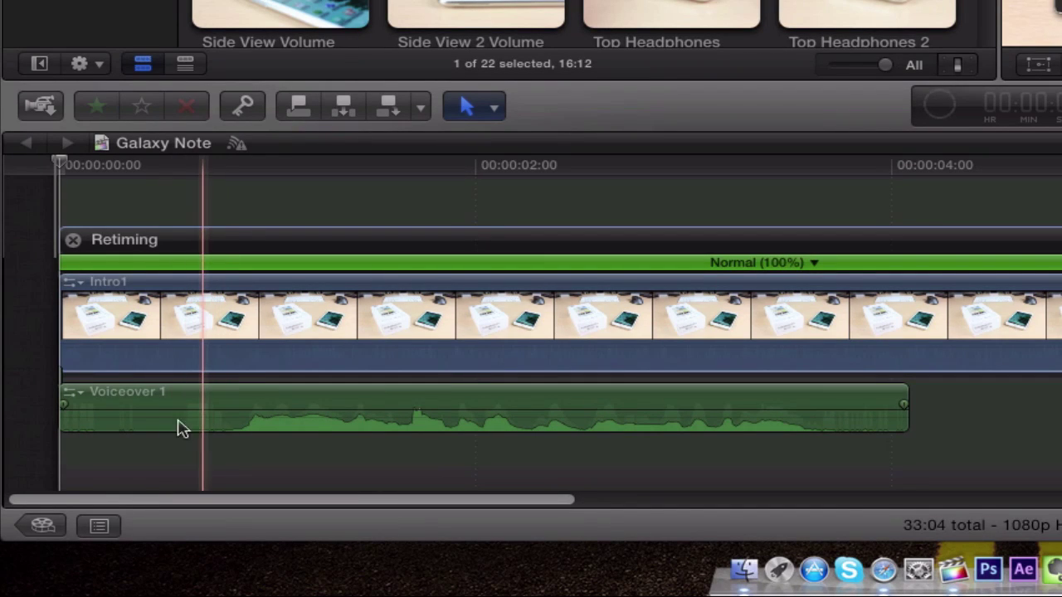
- Cut off the silent first 19 frames of Voiceover 1 and move the remaining part to the start of the timeline
{"action": "left_click", "coordinate": [220, 427]}
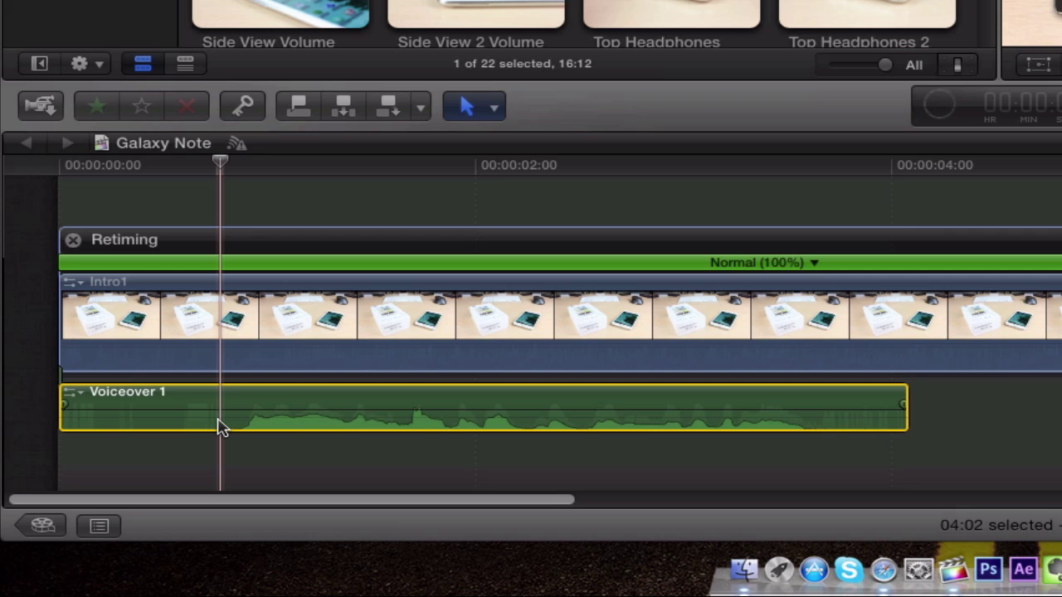
{"action": "key", "text": "super+b"}
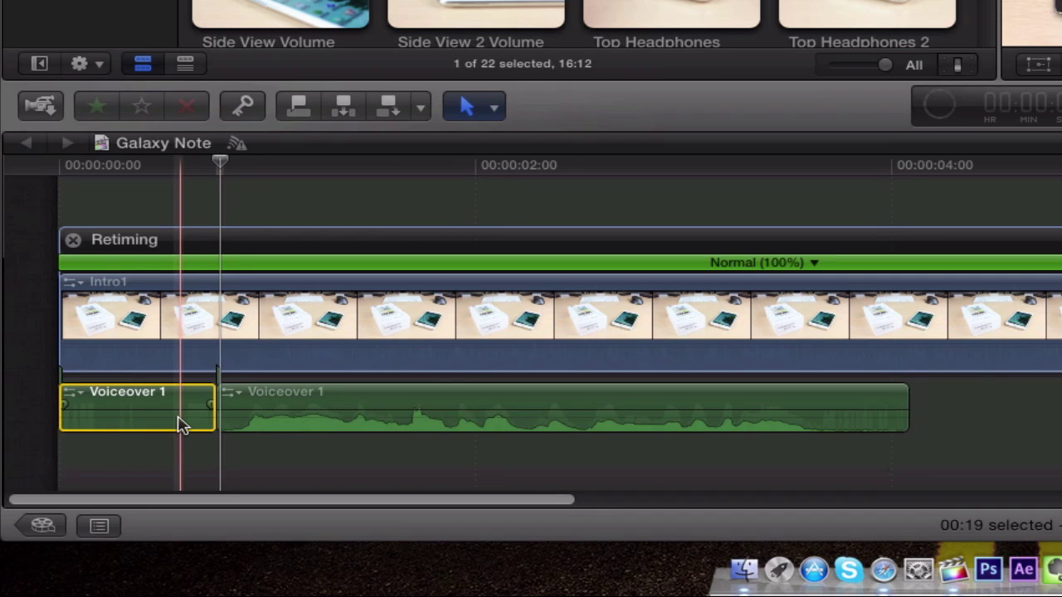
{"action": "key", "text": "Delete"}
{"action": "left_click_drag", "start_coordinate": [420, 396], "coordinate": [207, 393]}
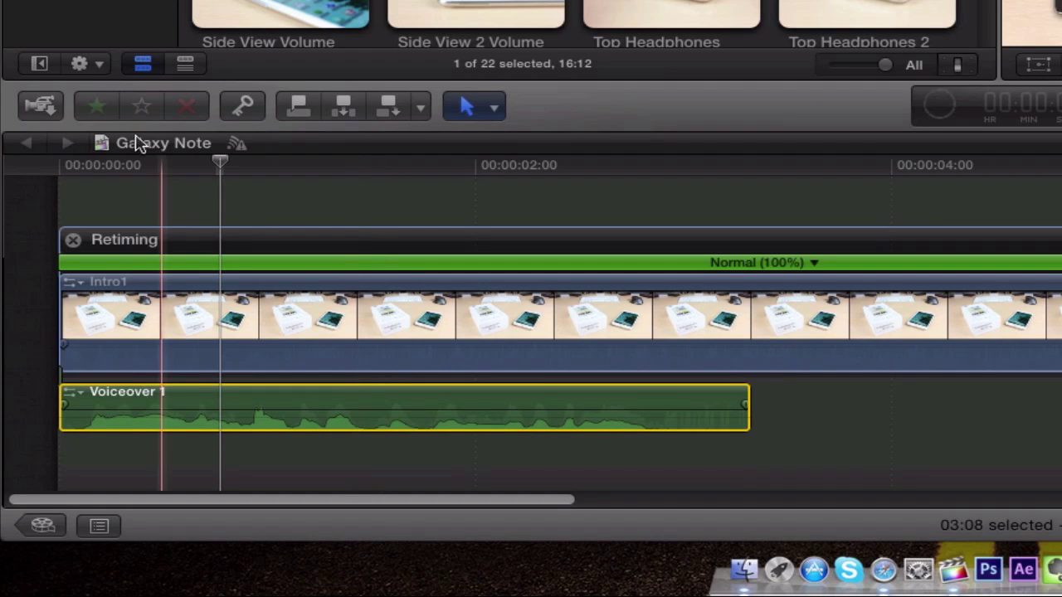
{"action": "key", "text": "Home"}
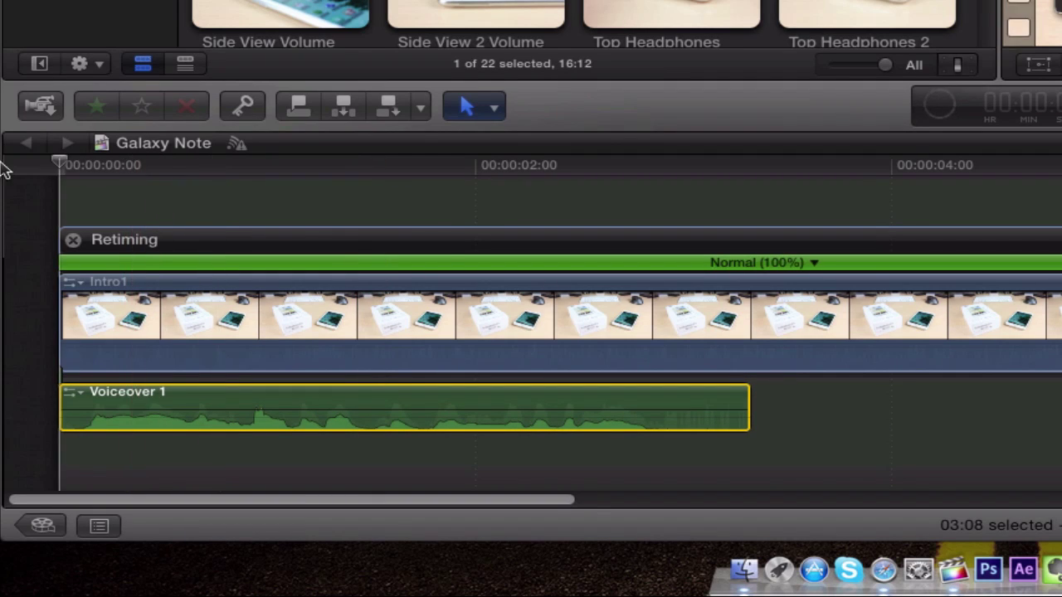
{"action": "key", "text": "space"}
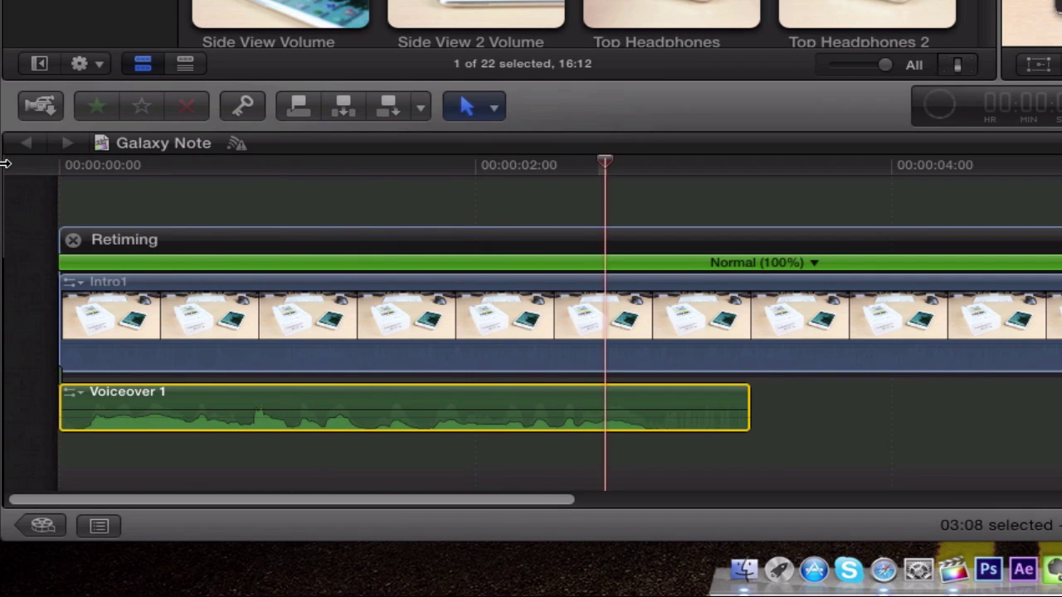
- Add the Fade To Color dissolve transition to the start of the Intro1 clip
{"action": "key", "text": "space"}
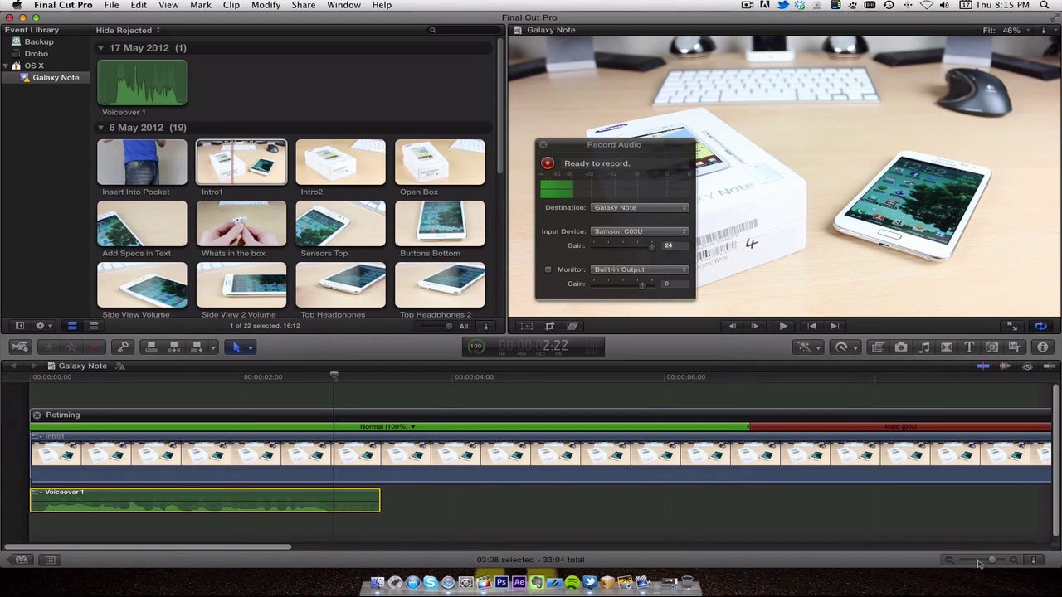
{"action": "left_click_drag", "start_coordinate": [992, 561], "coordinate": [981, 562]}
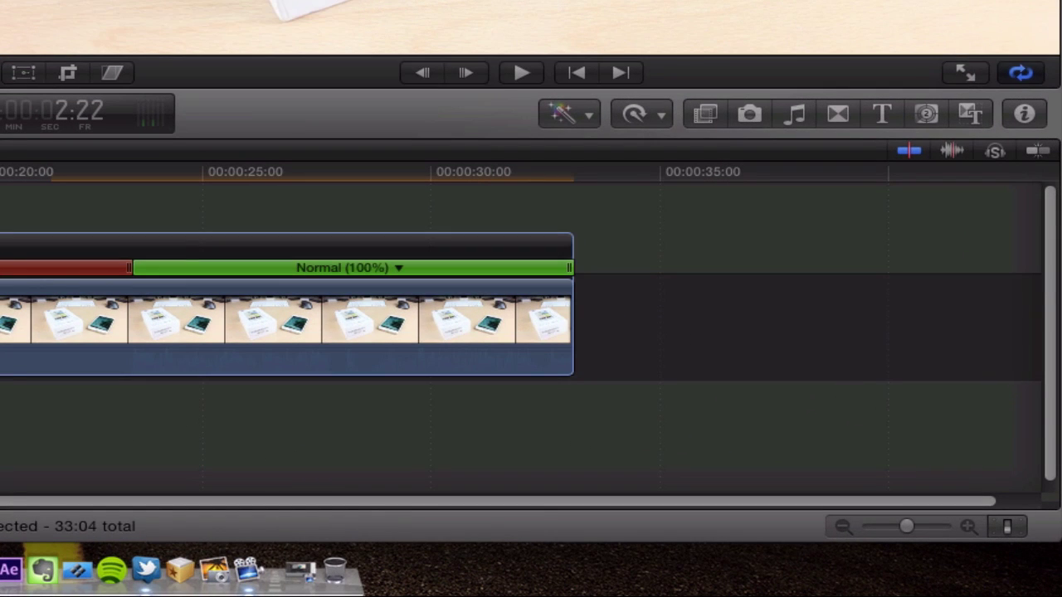
{"action": "left_click", "coordinate": [837, 118]}
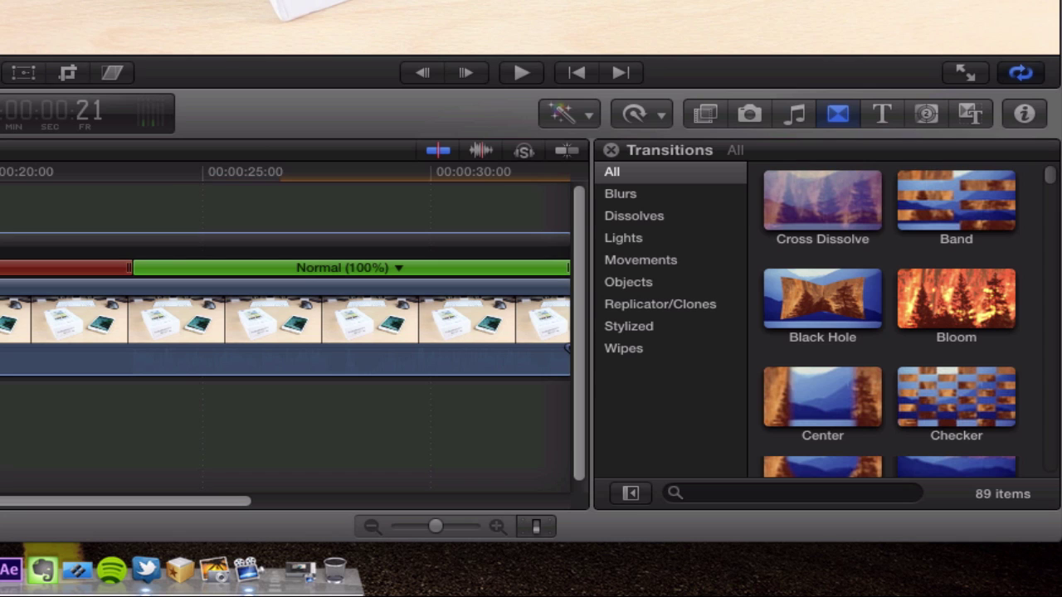
{"action": "left_click", "coordinate": [634, 217]}
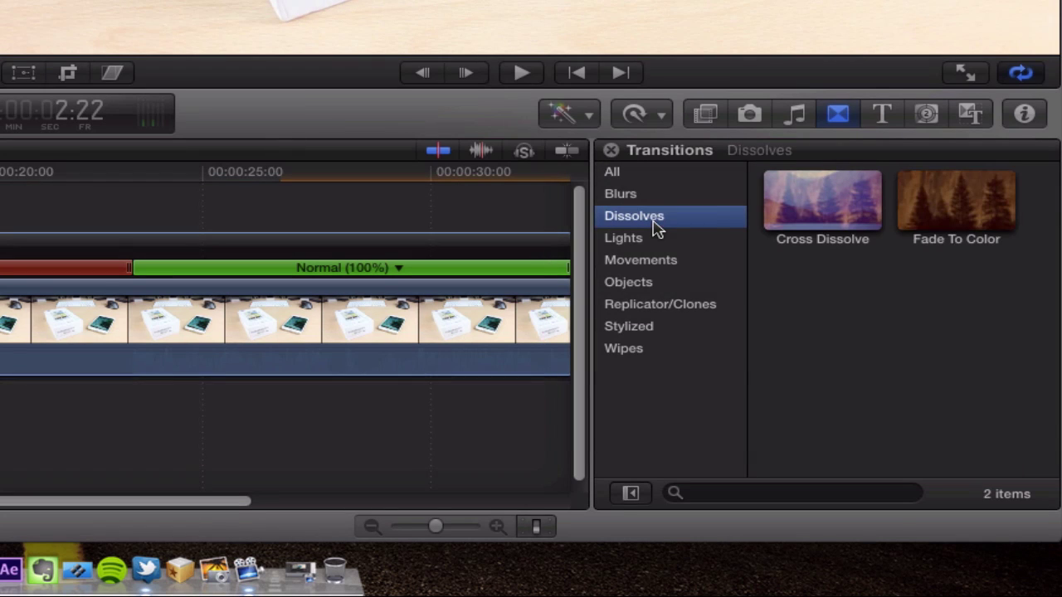
{"action": "left_click", "coordinate": [921, 224]}
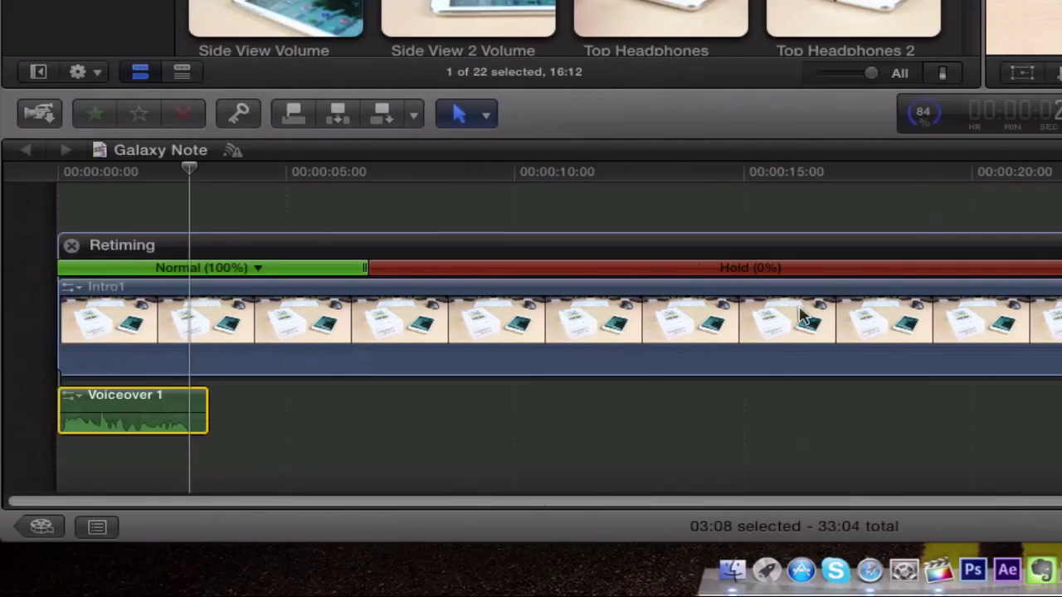
{"action": "left_click_drag", "start_coordinate": [800, 316], "coordinate": [91, 326]}
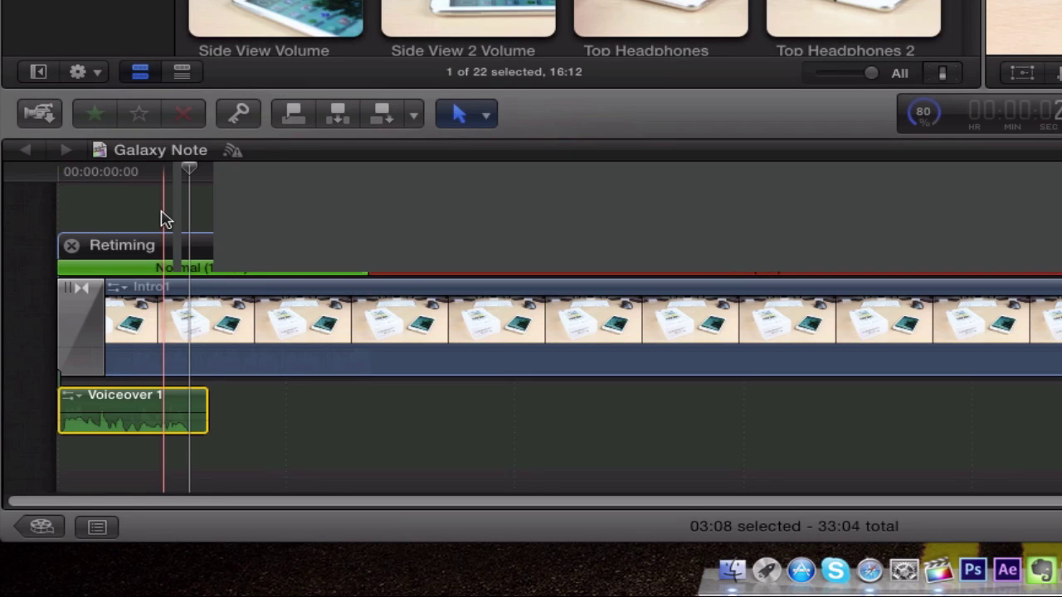
- Play the timeline's first seconds from the beginning to check the opening fade with the voiceover
{"action": "left_click_drag", "start_coordinate": [142, 177], "coordinate": [4, 177]}
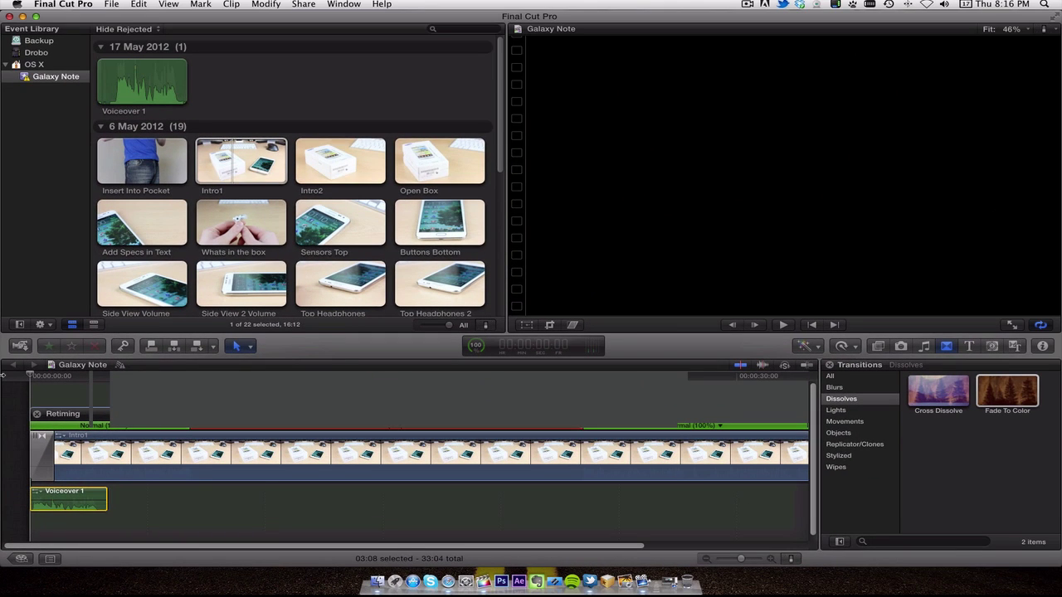
{"action": "key", "text": "space"}
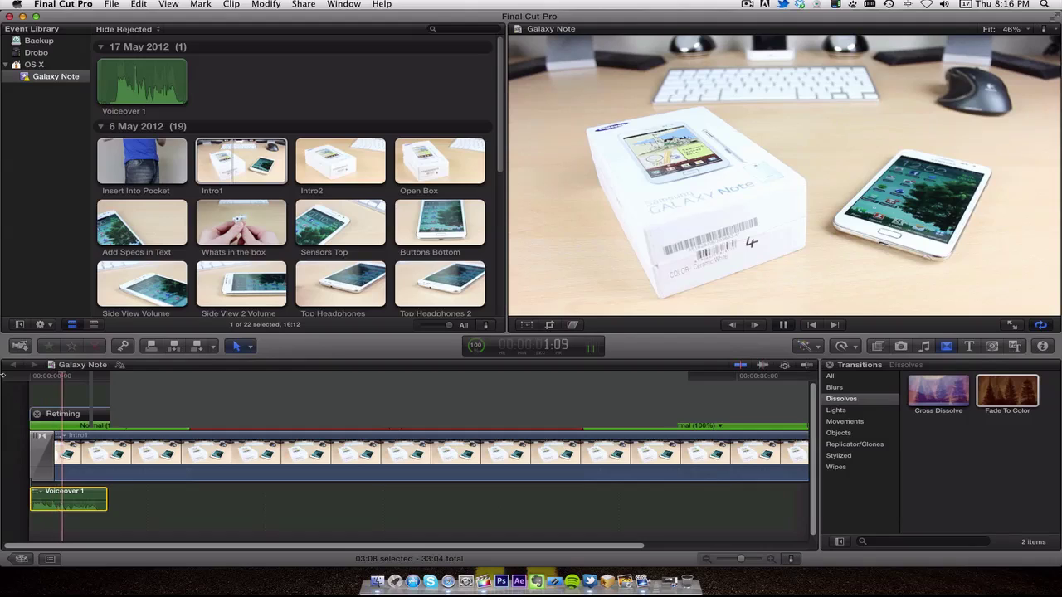
{"action": "key", "text": "space"}
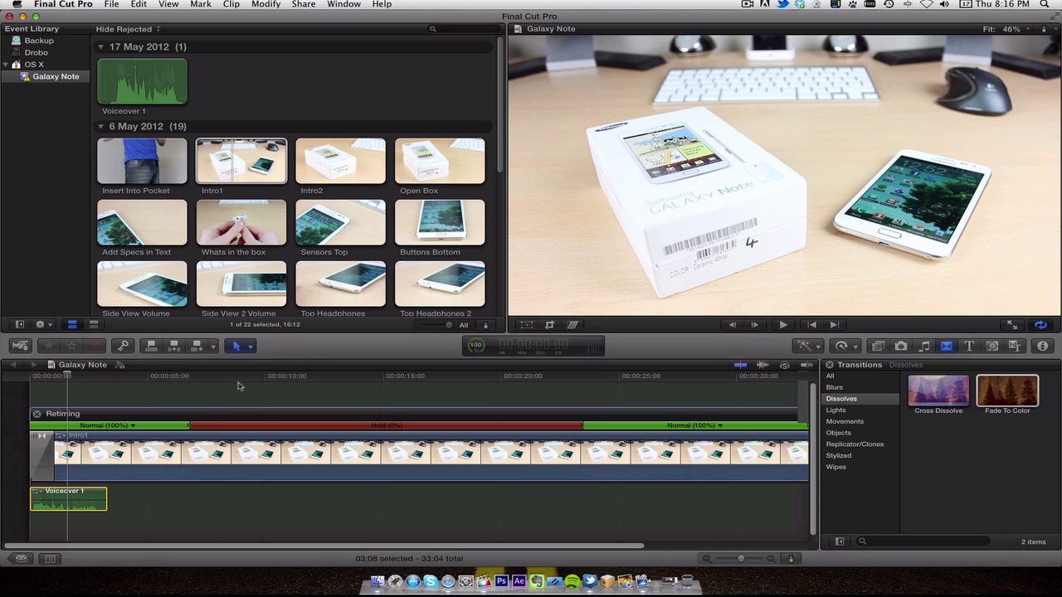
- Append the Final clip from the event after Intro1 on the timeline and lower its audio volume to -6 dB
{"action": "key", "text": "super+minus"}
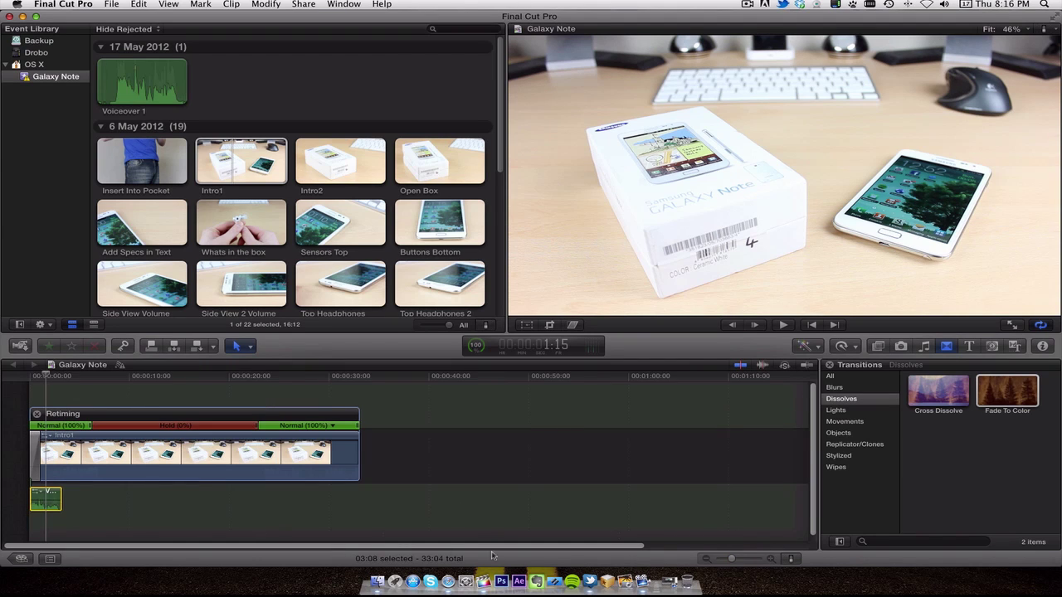
{"action": "left_click_drag", "start_coordinate": [501, 80], "coordinate": [501, 224]}
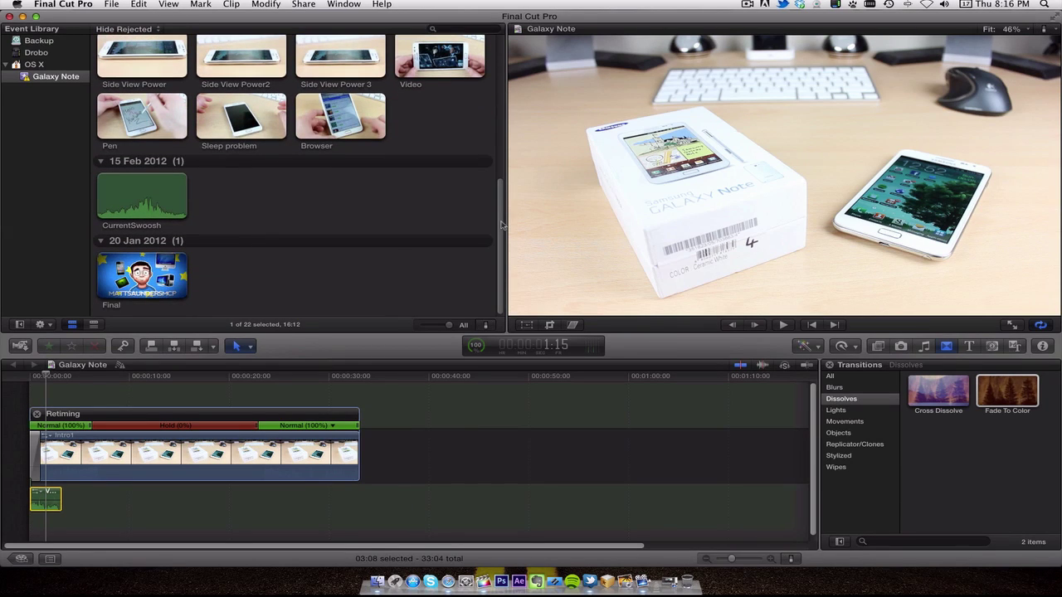
{"action": "left_click", "coordinate": [133, 278]}
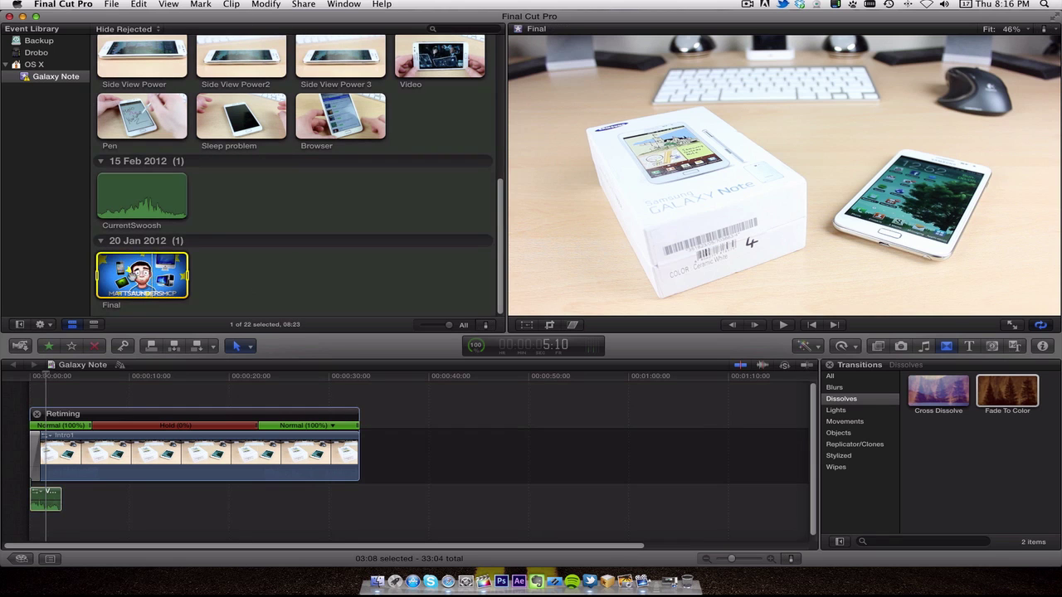
{"action": "left_click_drag", "start_coordinate": [132, 278], "coordinate": [395, 469]}
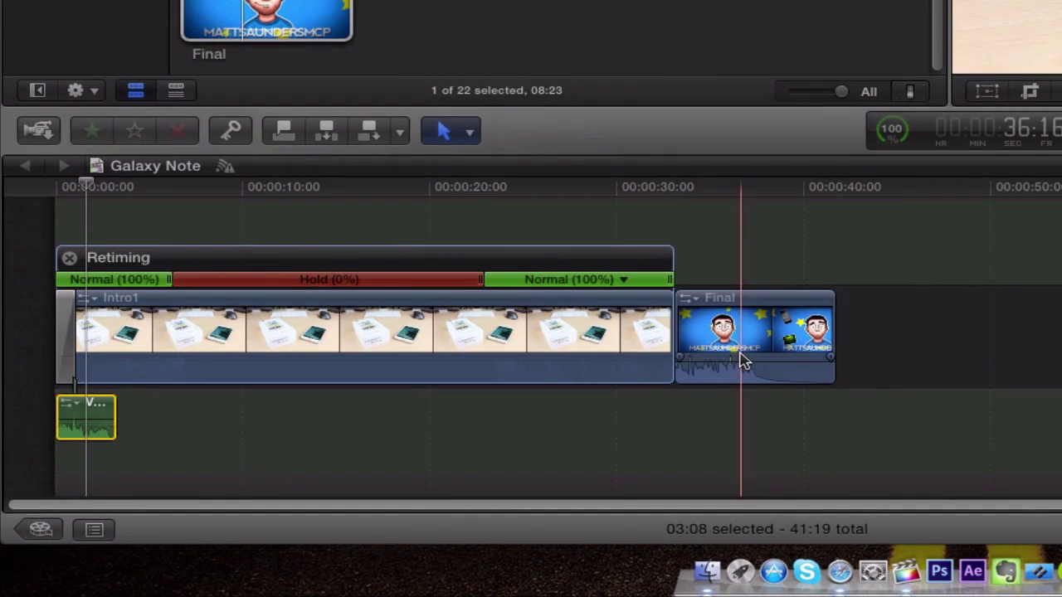
{"action": "mouse_move", "coordinate": [747, 363]}
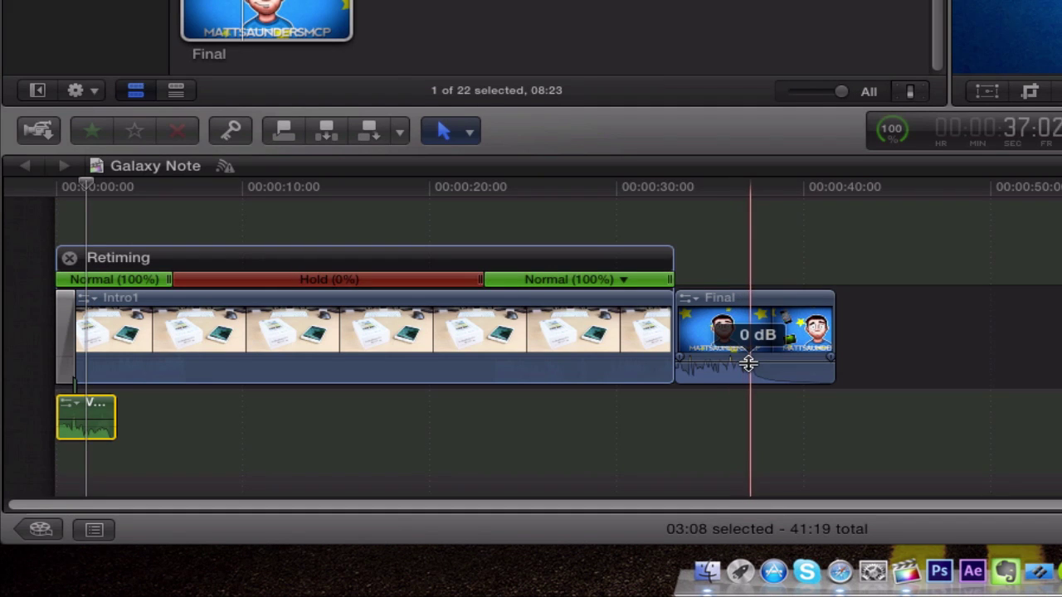
{"action": "left_click_drag", "start_coordinate": [749, 362], "coordinate": [749, 365]}
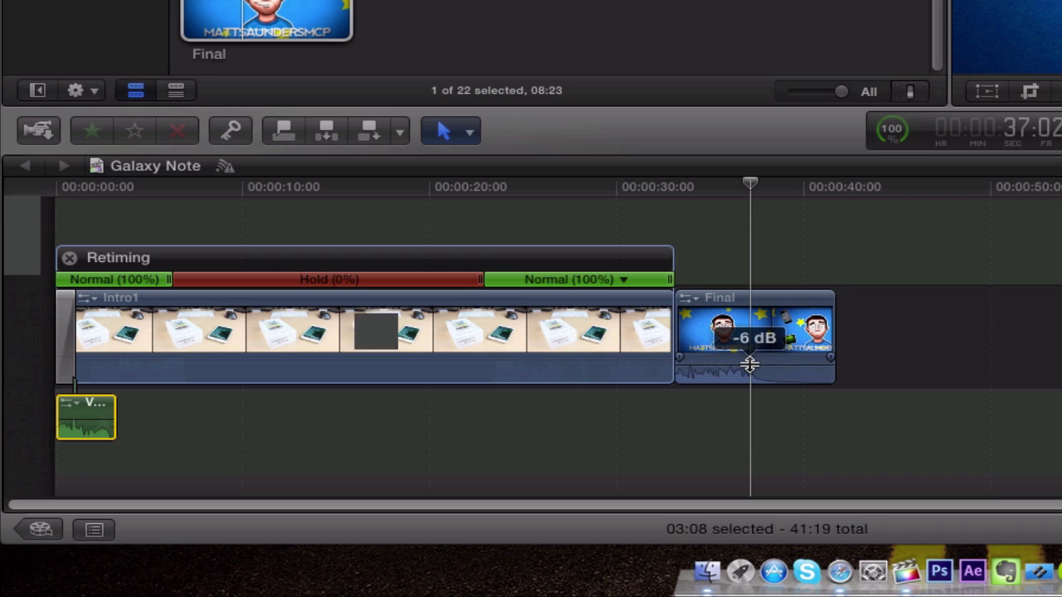
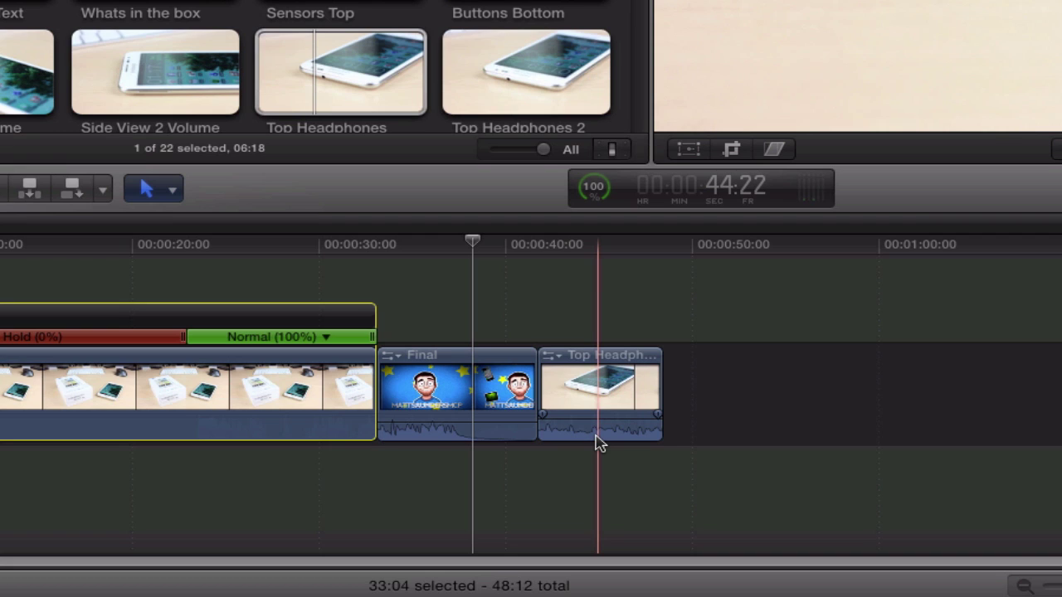
- Silence the Top Headphones clip's audio, and search the transitions for "slide" to place Slide between Final and Top Headphones
{"action": "left_click_drag", "start_coordinate": [595, 420], "coordinate": [600, 466]}
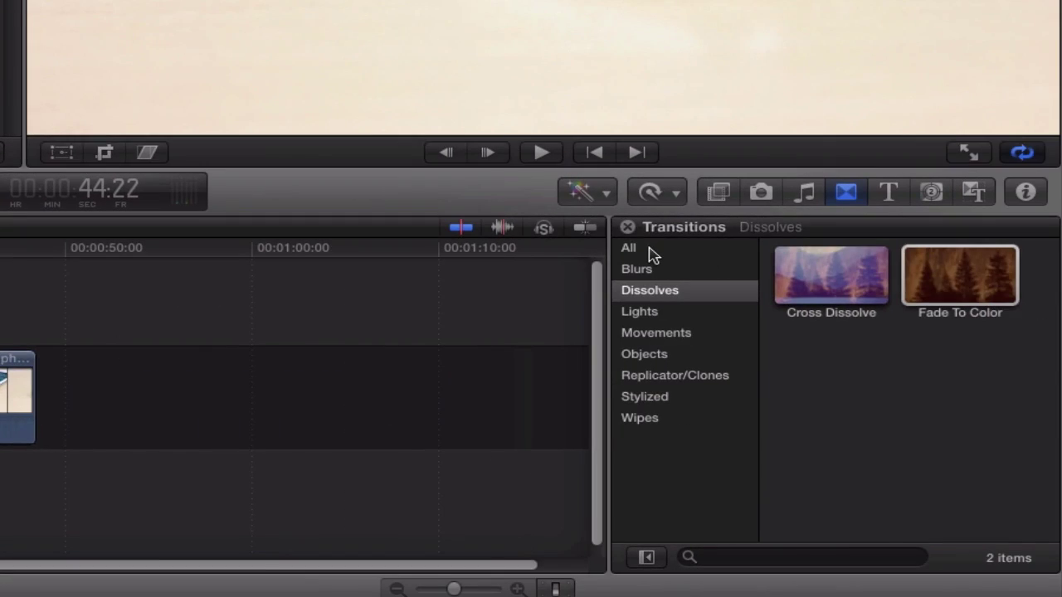
{"action": "left_click", "coordinate": [631, 248]}
{"action": "left_click_drag", "start_coordinate": [455, 589], "coordinate": [470, 590]}
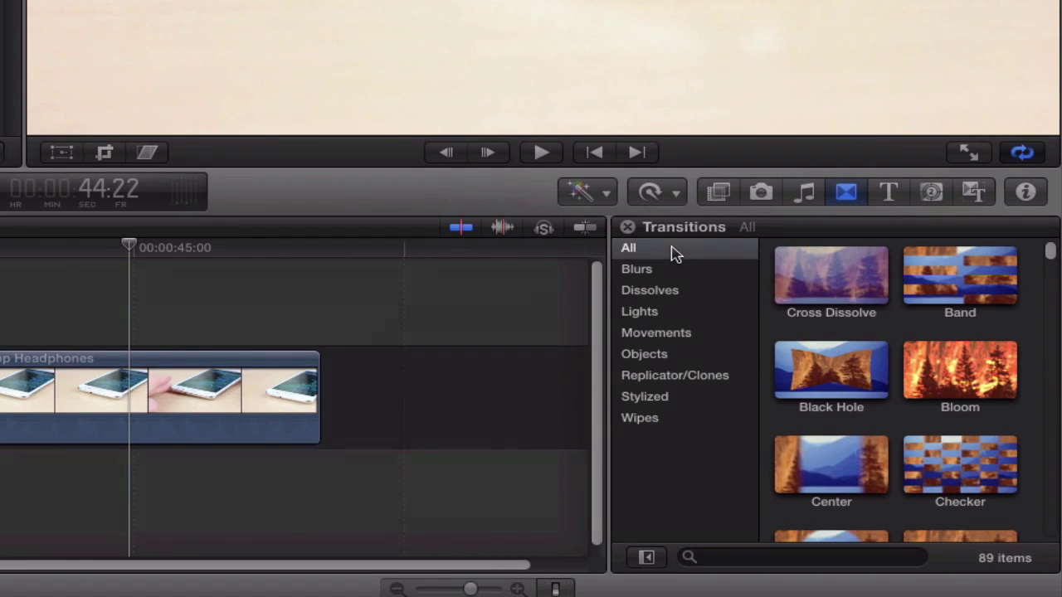
{"action": "left_click", "coordinate": [738, 556]}
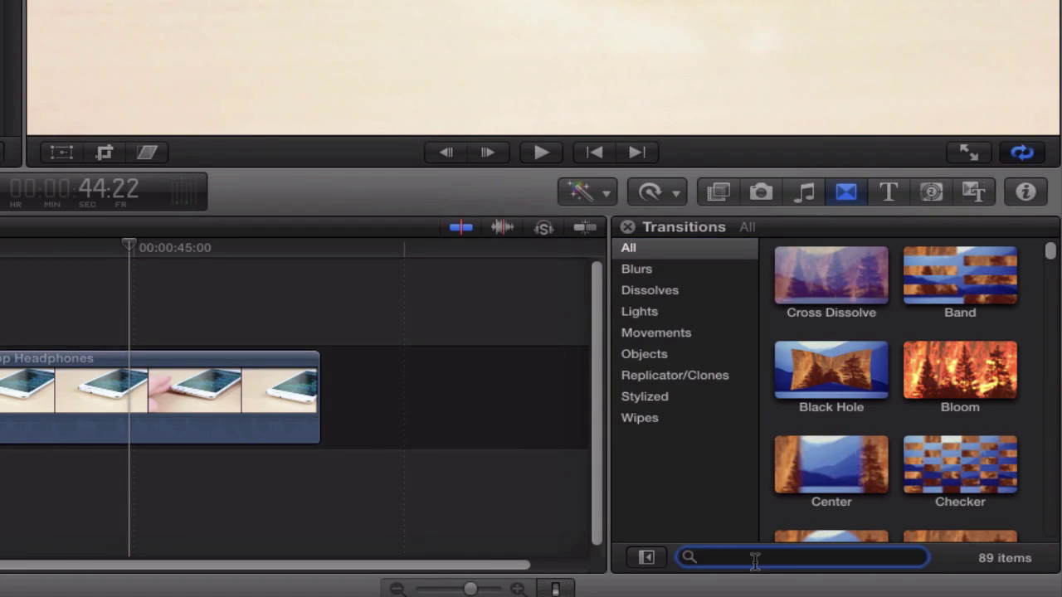
{"action": "type", "text": "slide"}
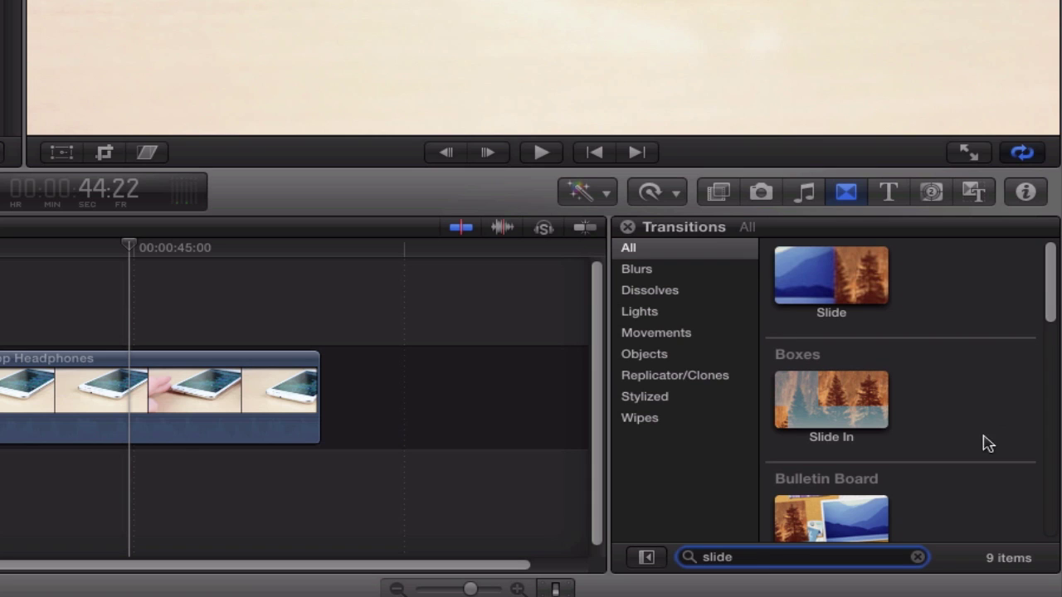
{"action": "left_click", "coordinate": [845, 286]}
{"action": "left_click_drag", "start_coordinate": [855, 283], "coordinate": [618, 395]}
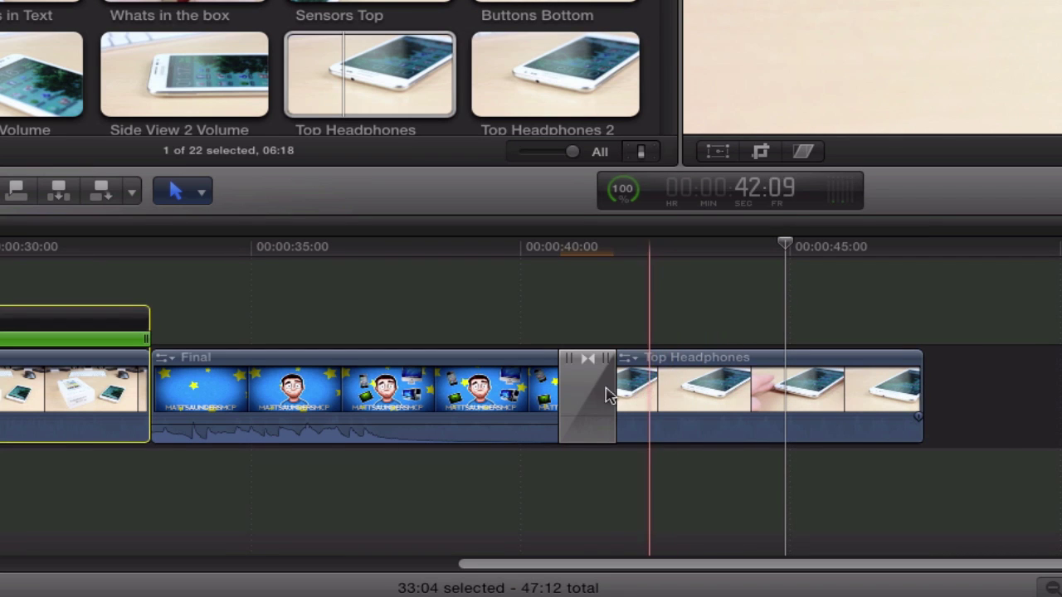
- Shorten the Slide transition between Final and Top Headphones to less than half its length
{"action": "key", "text": "super+equal"}
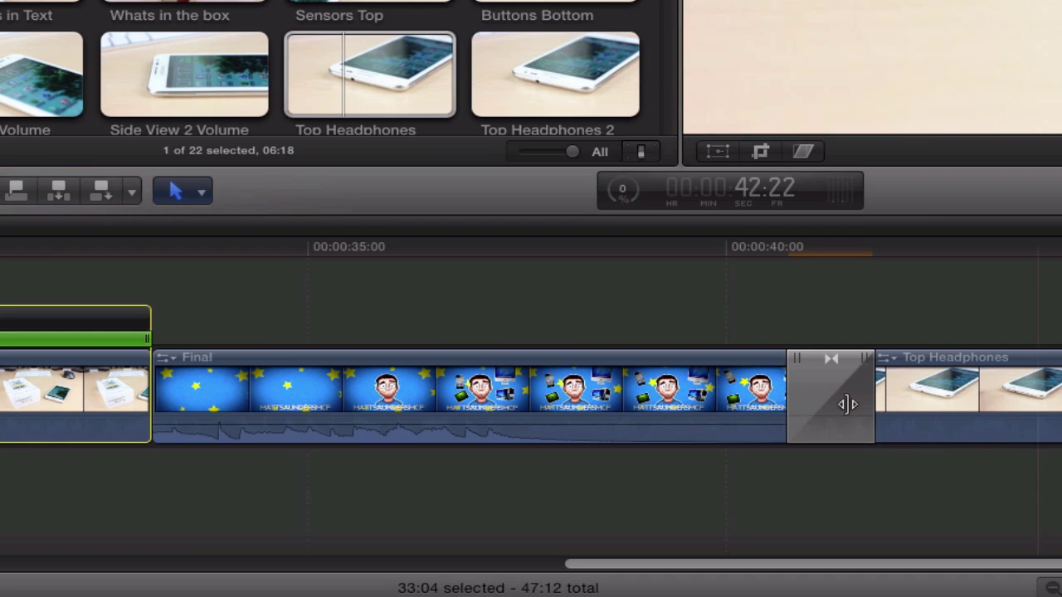
{"action": "left_click", "coordinate": [792, 396]}
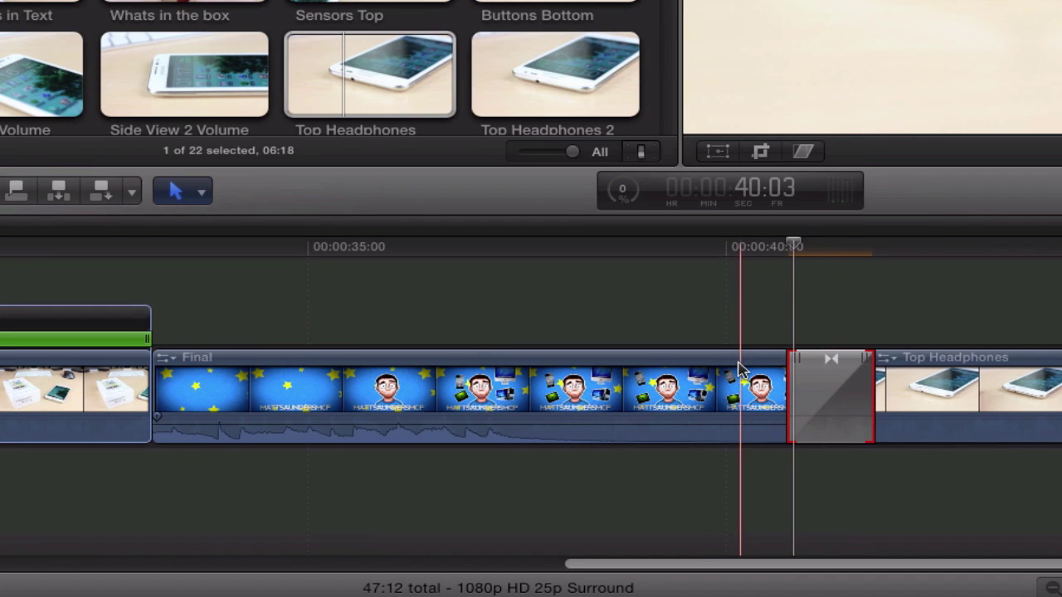
{"action": "left_click_drag", "start_coordinate": [791, 394], "coordinate": [824, 395]}
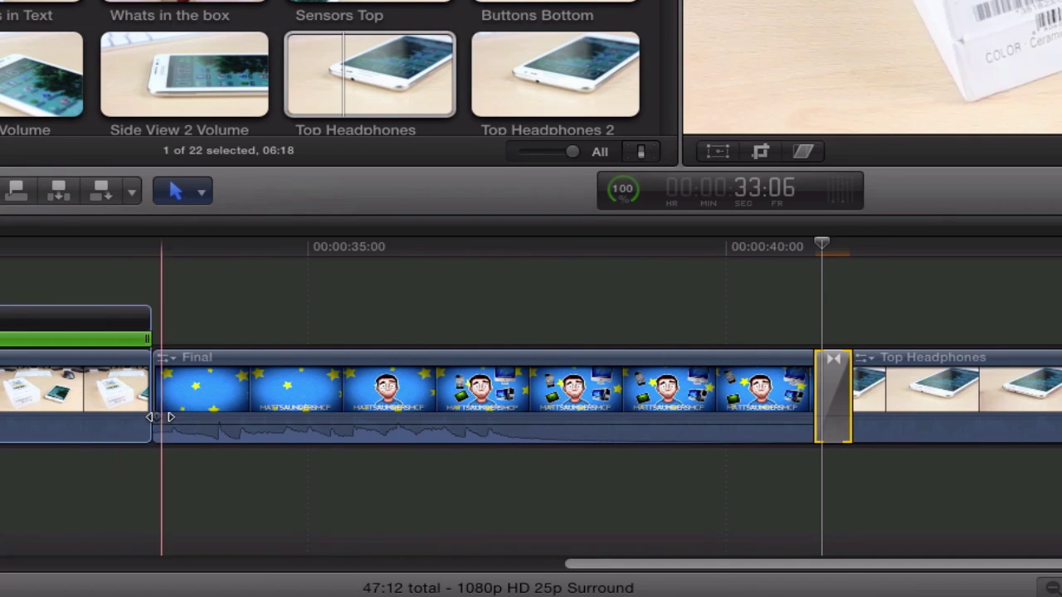
- Cut the Final clip at 40:00 on the timeline and delete the part after the cut
{"action": "left_click_drag", "start_coordinate": [207, 426], "coordinate": [308, 427]}
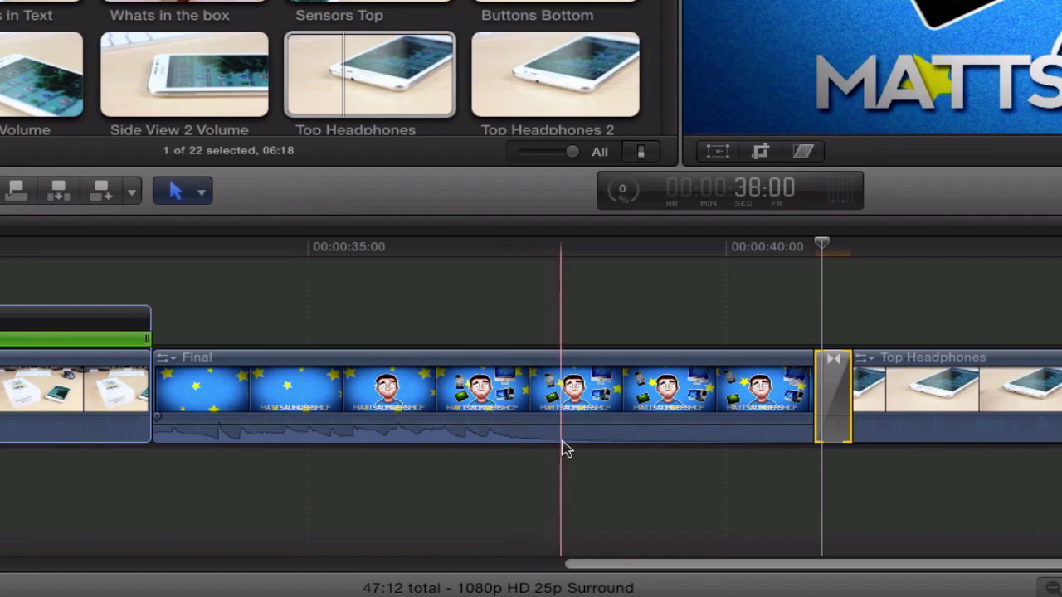
{"action": "left_click", "coordinate": [730, 412]}
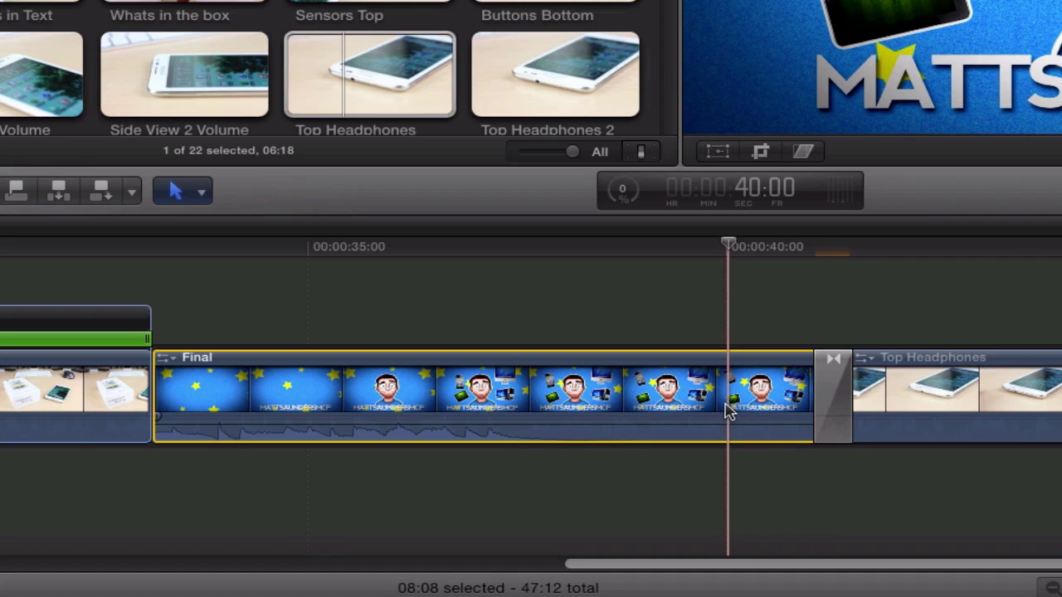
{"action": "key", "text": "super+b"}
{"action": "left_click", "coordinate": [786, 392]}
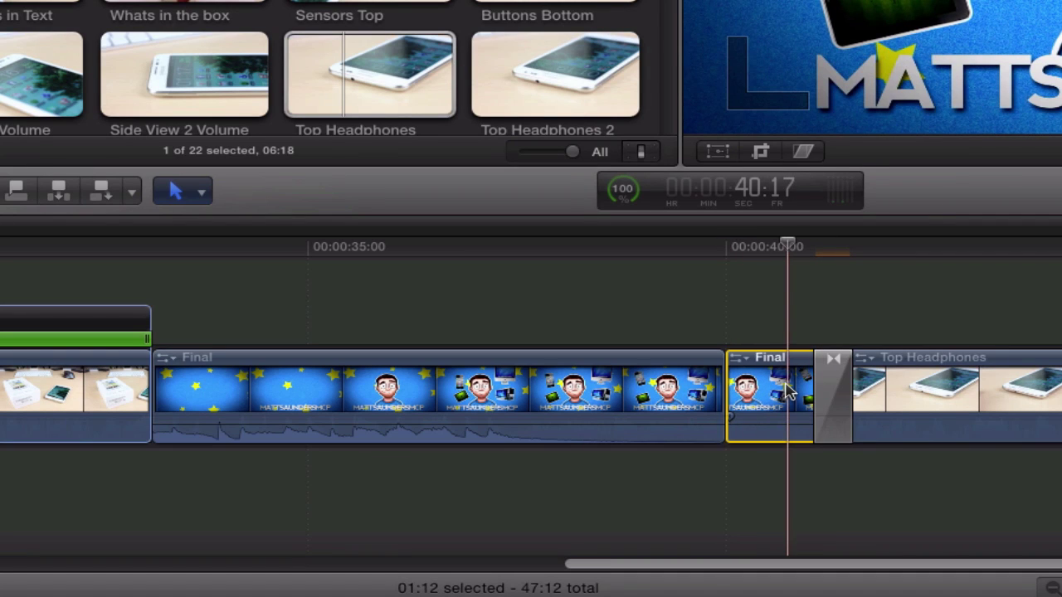
{"action": "key", "text": "Delete"}
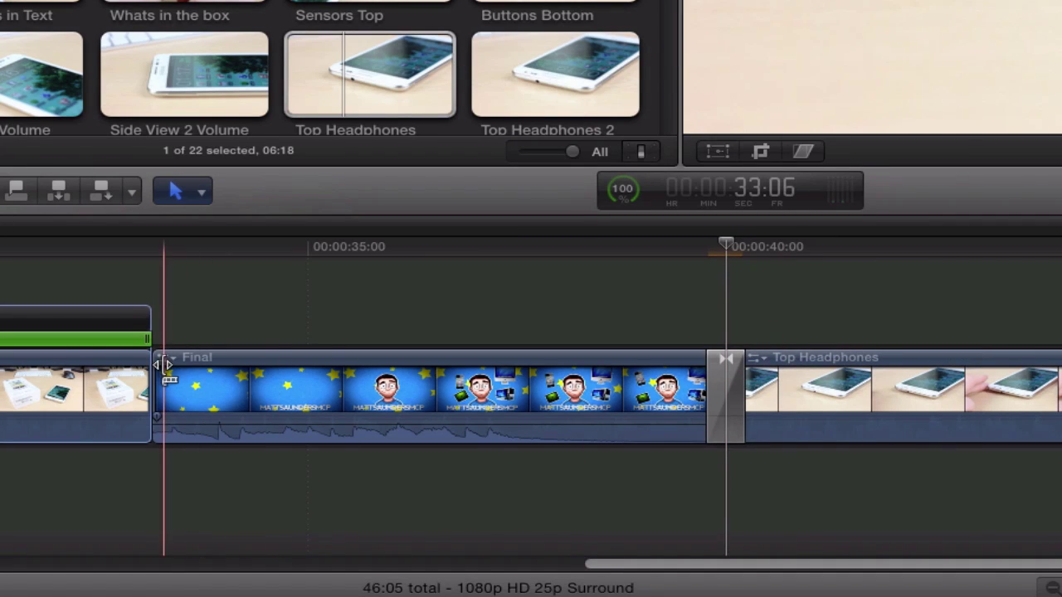
- Play the timeline from about 32:19, near the end of Intro1, through Final and the Slide transition
{"action": "left_click", "coordinate": [801, 310]}
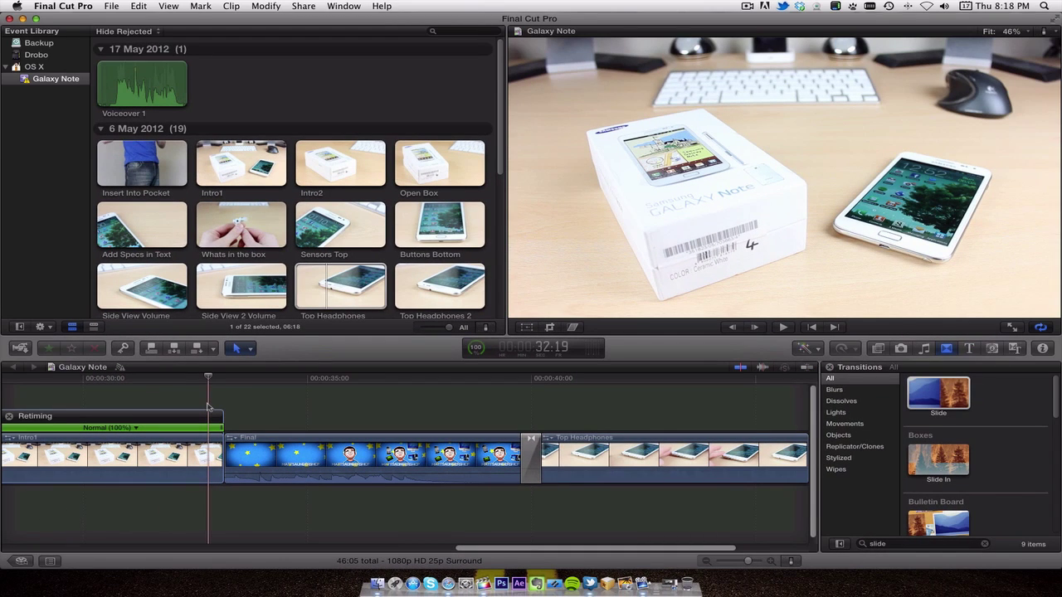
{"action": "key", "text": "space"}
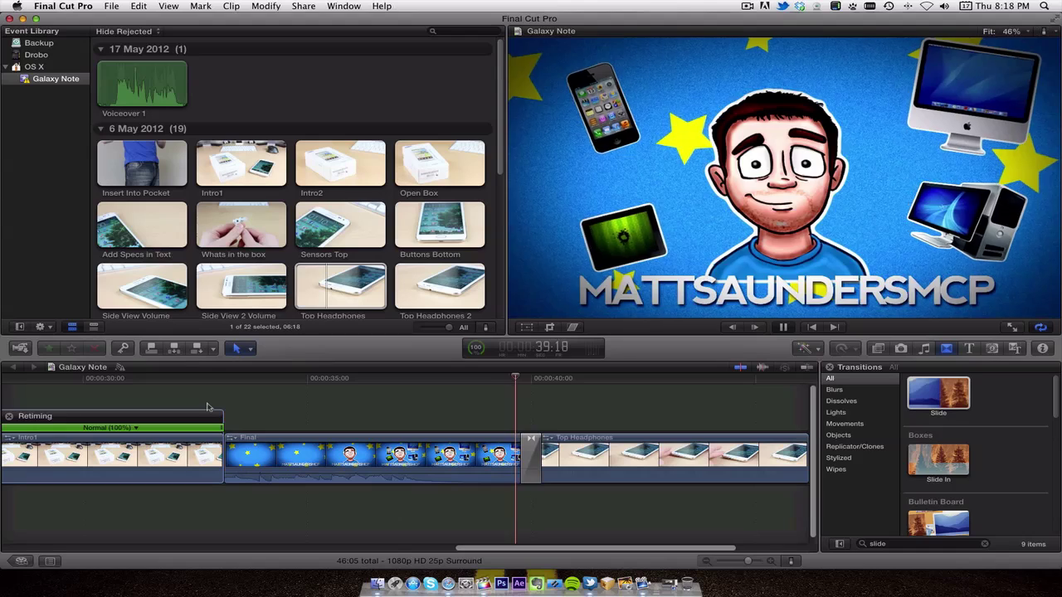
{"action": "key", "text": "space"}
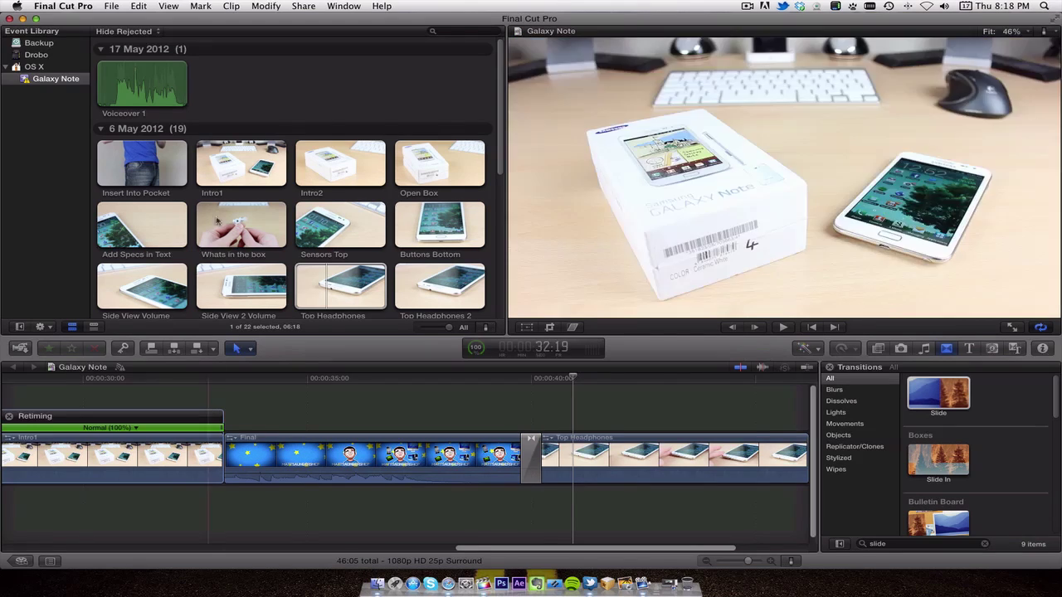
- Attach the CurrentSwoosh sound clip above the start of the Slide transition between Final and Top Headphones
{"action": "left_click", "coordinate": [282, 95]}
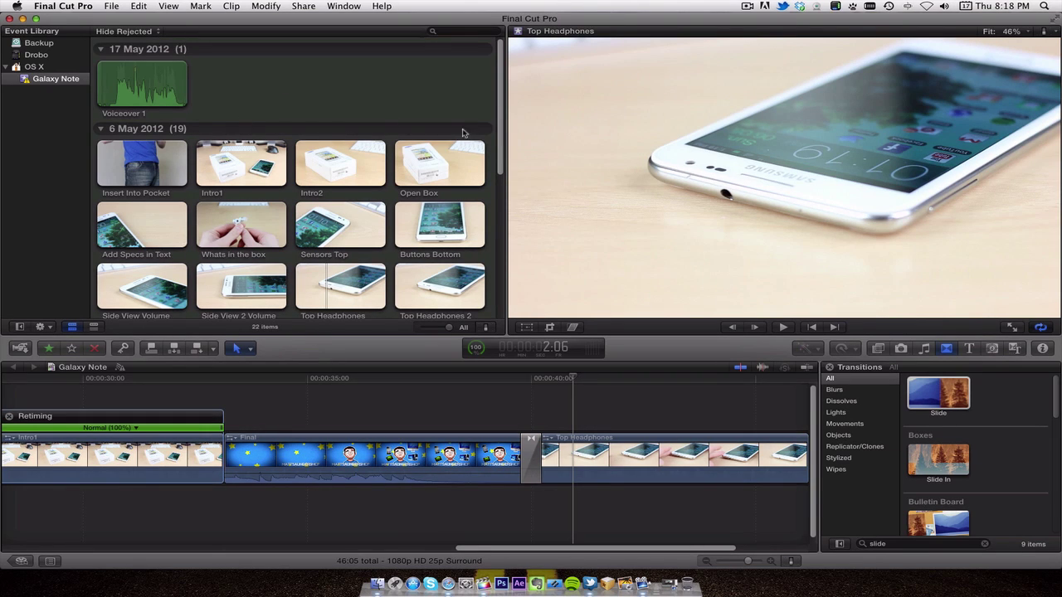
{"action": "left_click_drag", "start_coordinate": [500, 88], "coordinate": [493, 263]}
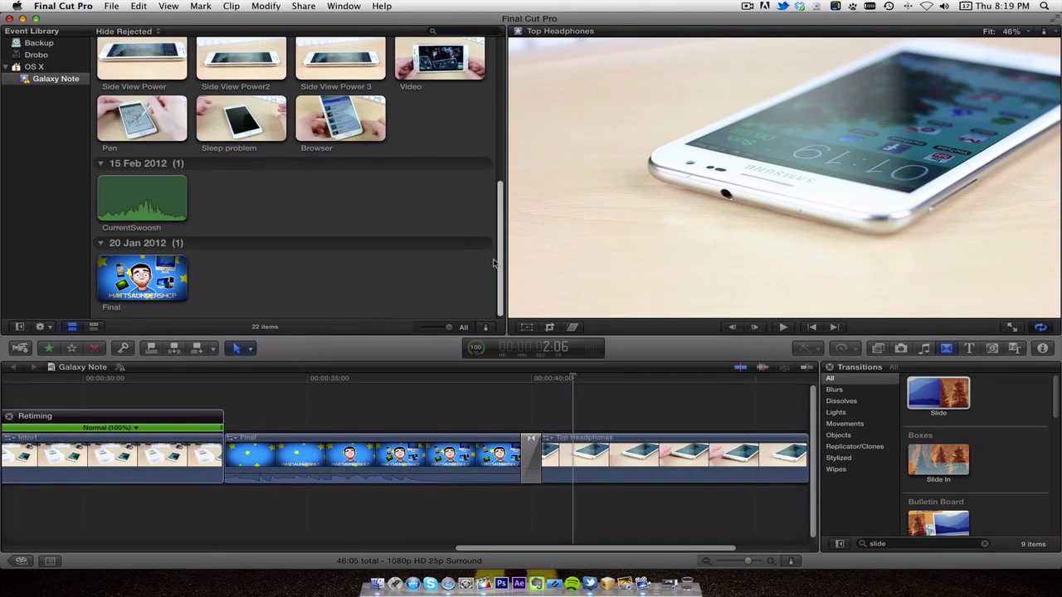
{"action": "left_click", "coordinate": [152, 200]}
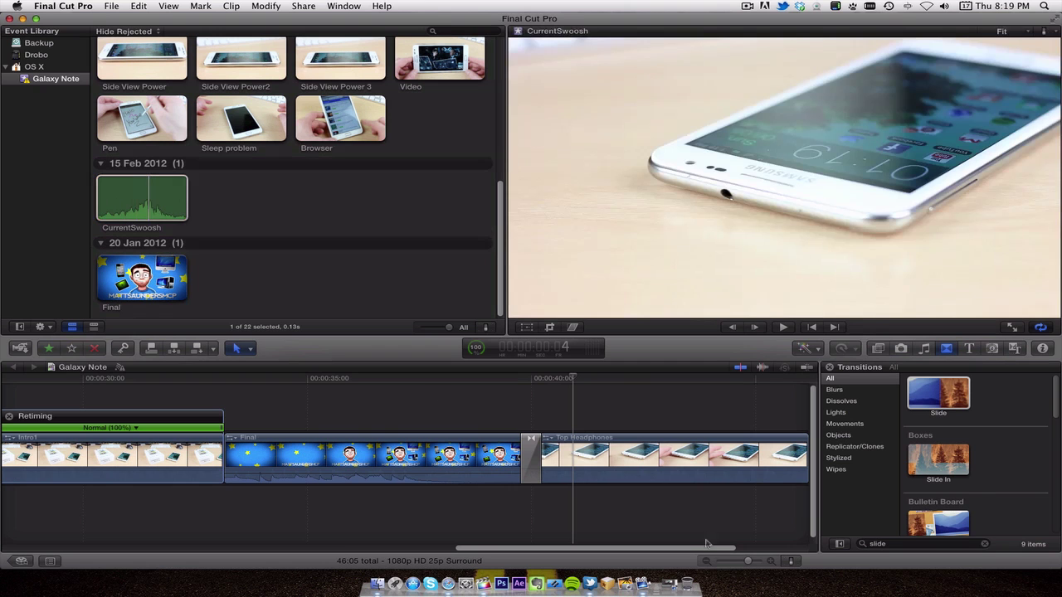
{"action": "left_click_drag", "start_coordinate": [748, 560], "coordinate": [756, 563]}
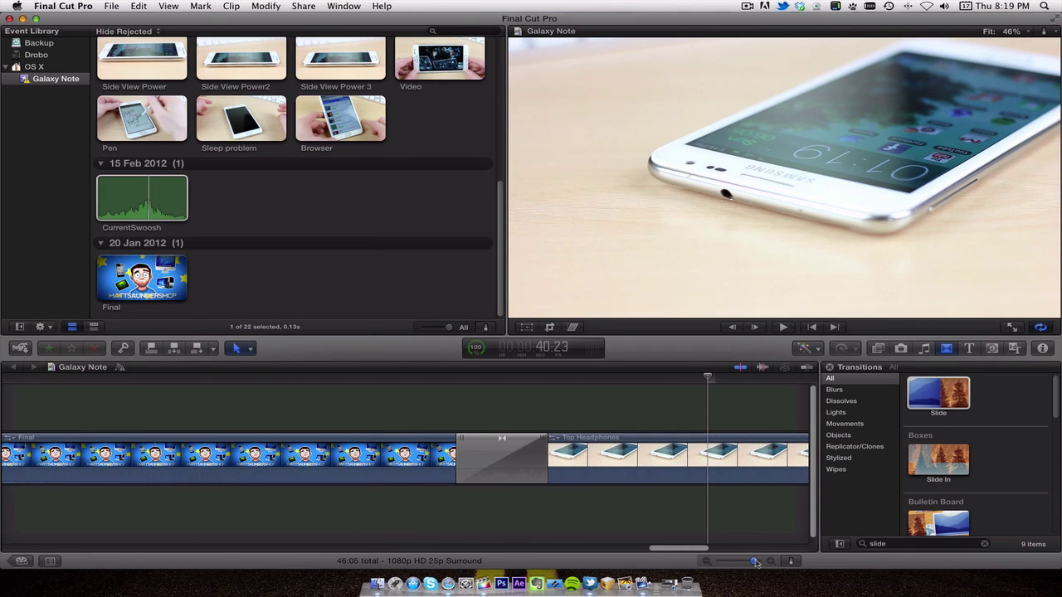
{"action": "left_click", "coordinate": [142, 199]}
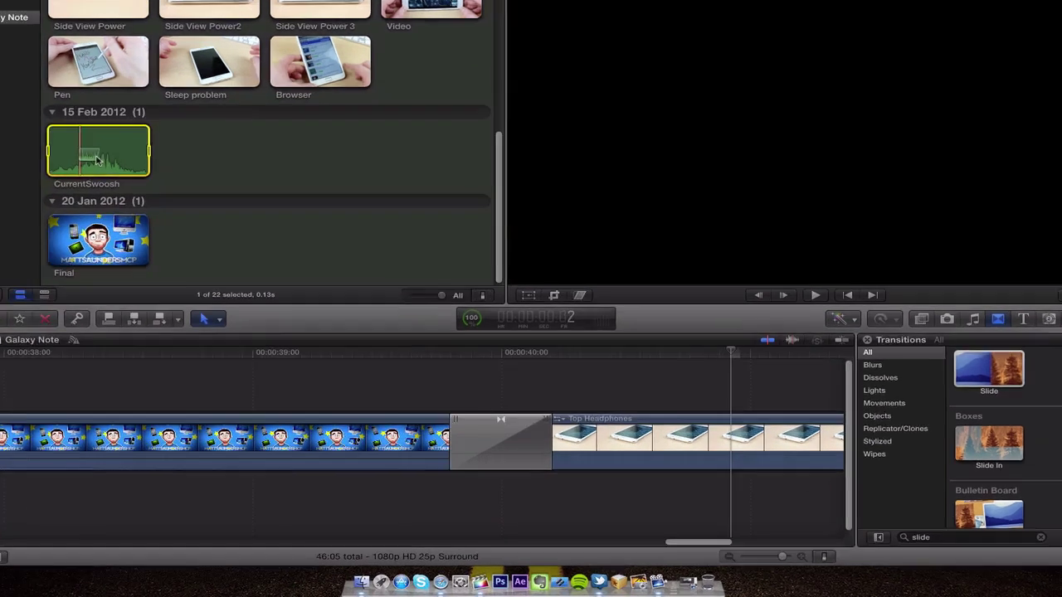
{"action": "left_click_drag", "start_coordinate": [98, 160], "coordinate": [458, 379]}
{"action": "left_click_drag", "start_coordinate": [403, 149], "coordinate": [403, 151]}
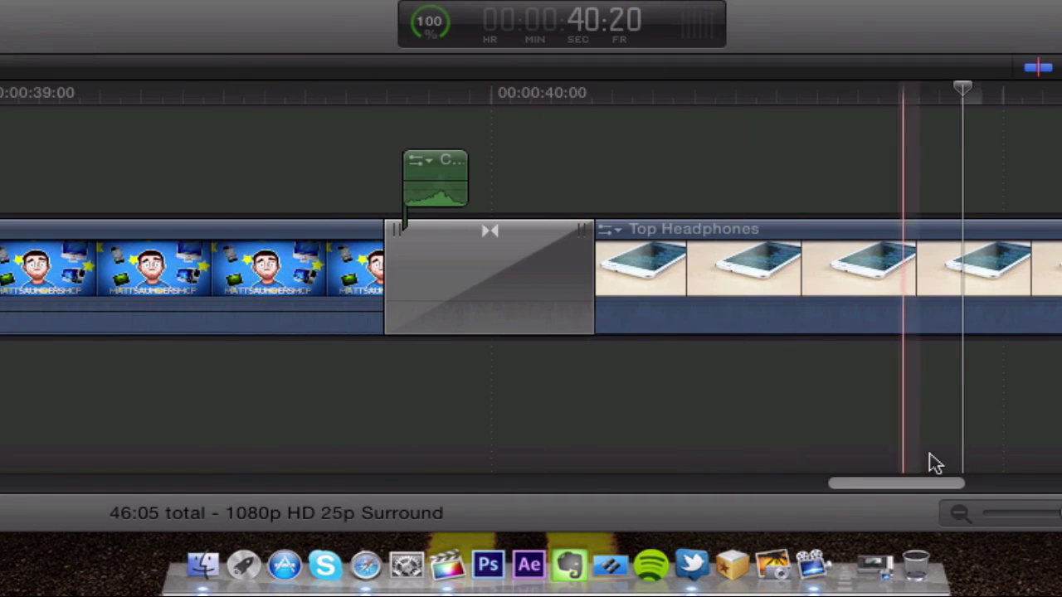
- Play the timeline from about 32:11, near the end of Intro1, through Final and the swoosh to about 40:16
{"action": "left_click_drag", "start_coordinate": [1043, 518], "coordinate": [1046, 511]}
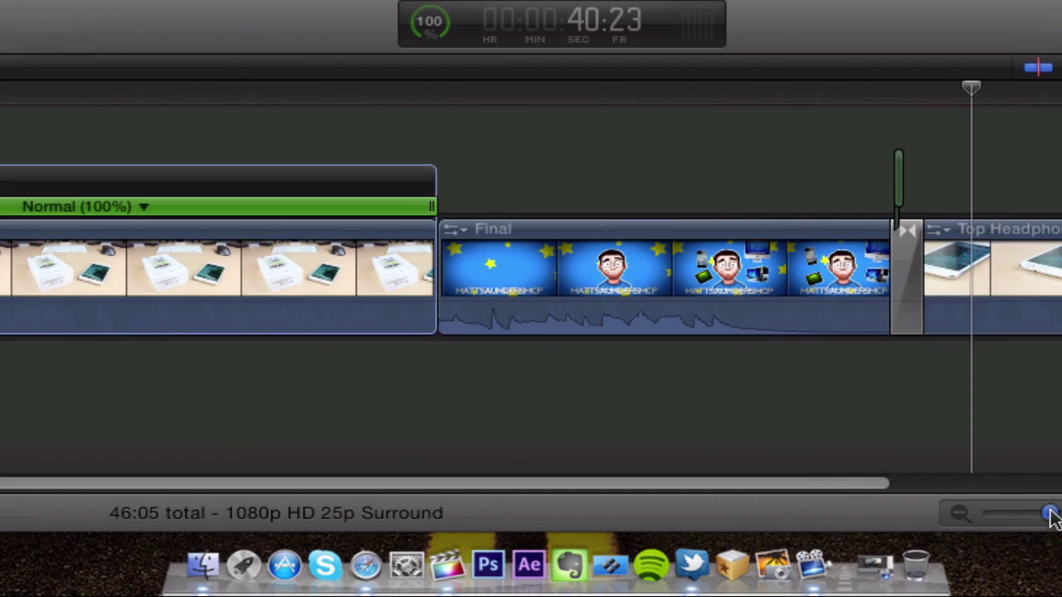
{"action": "left_click", "coordinate": [394, 259]}
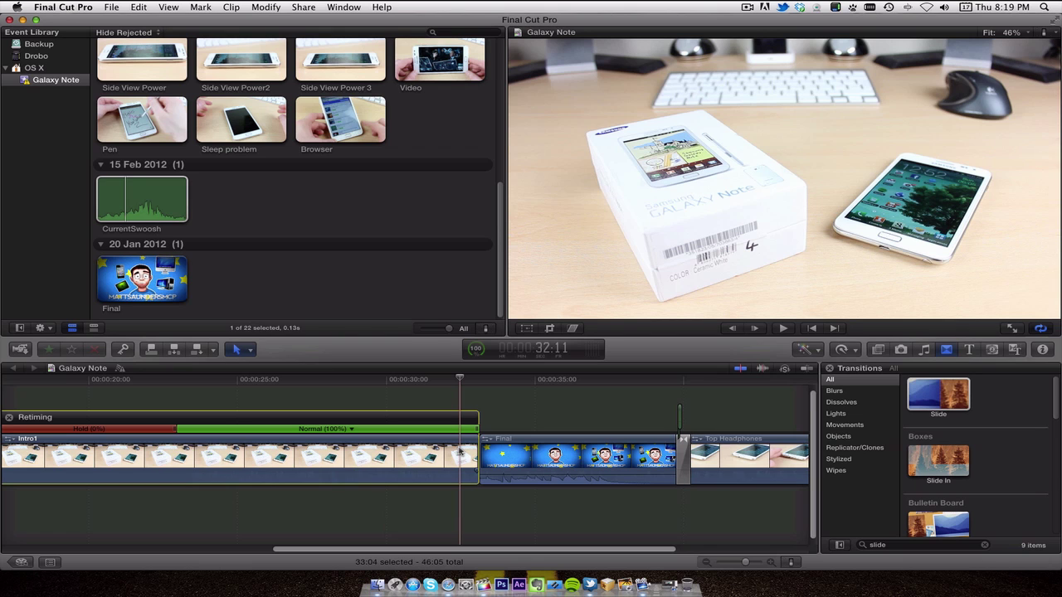
{"action": "key", "text": "space"}
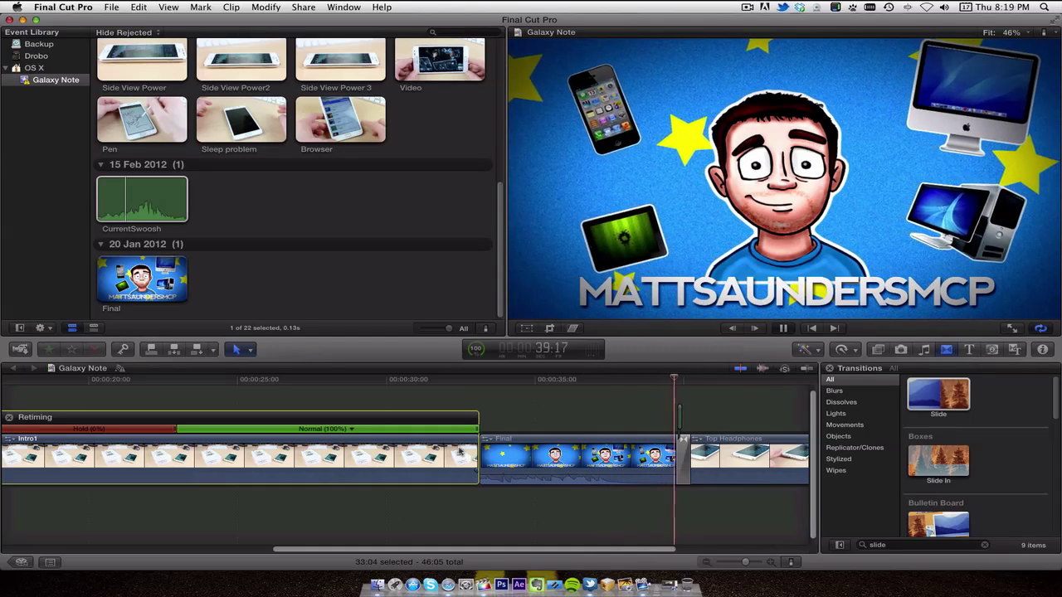
{"action": "key", "text": "space"}
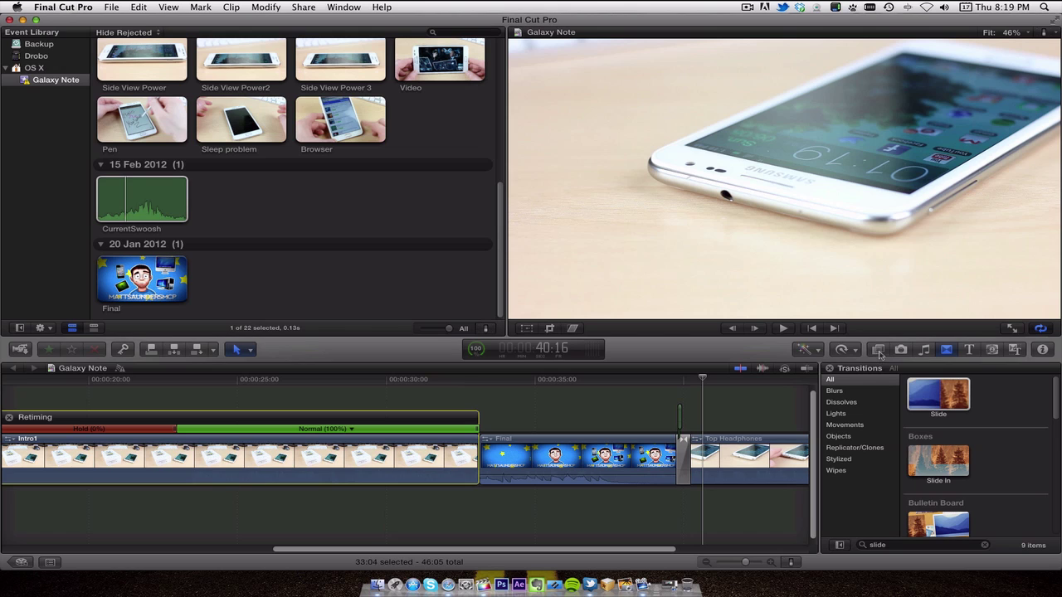
- View the Motions & Transitions sound effects in the Music and Sound library, and return to the full transitions library
{"action": "left_click", "coordinate": [925, 349]}
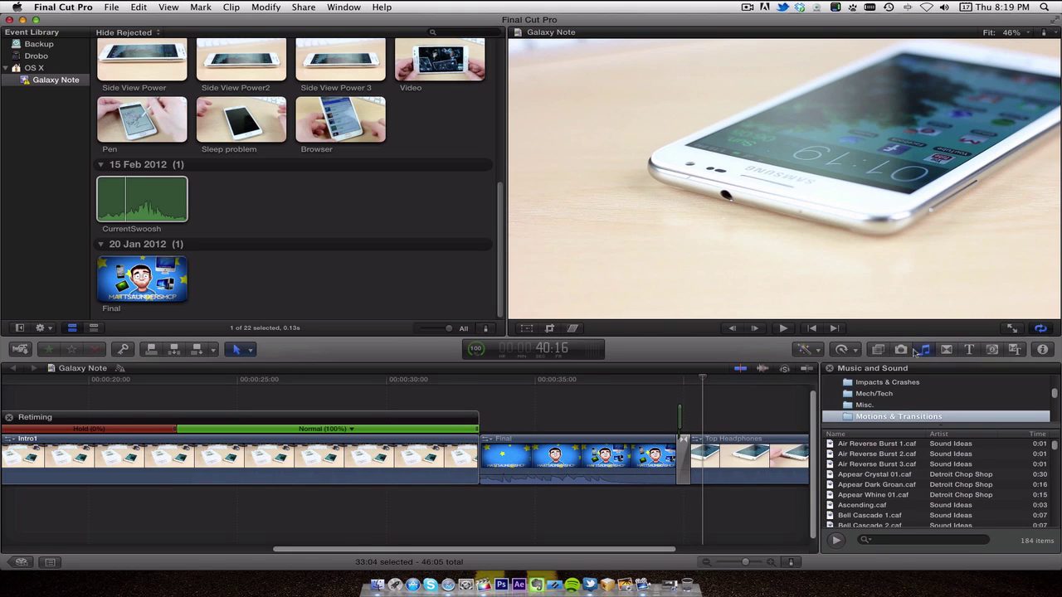
{"action": "left_click", "coordinate": [948, 351]}
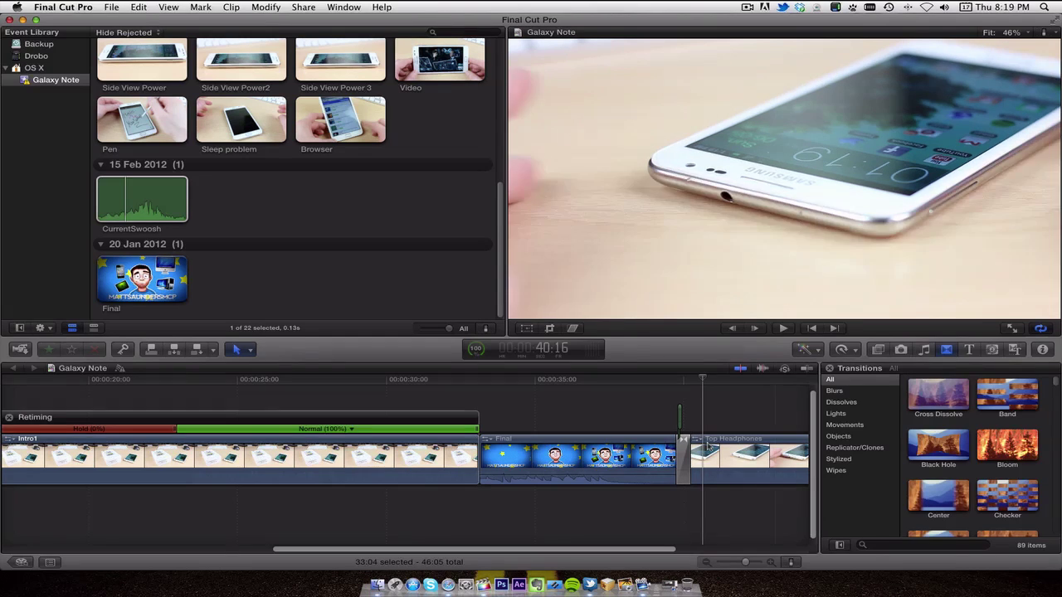
{"action": "left_click_drag", "start_coordinate": [743, 562], "coordinate": [682, 562]}
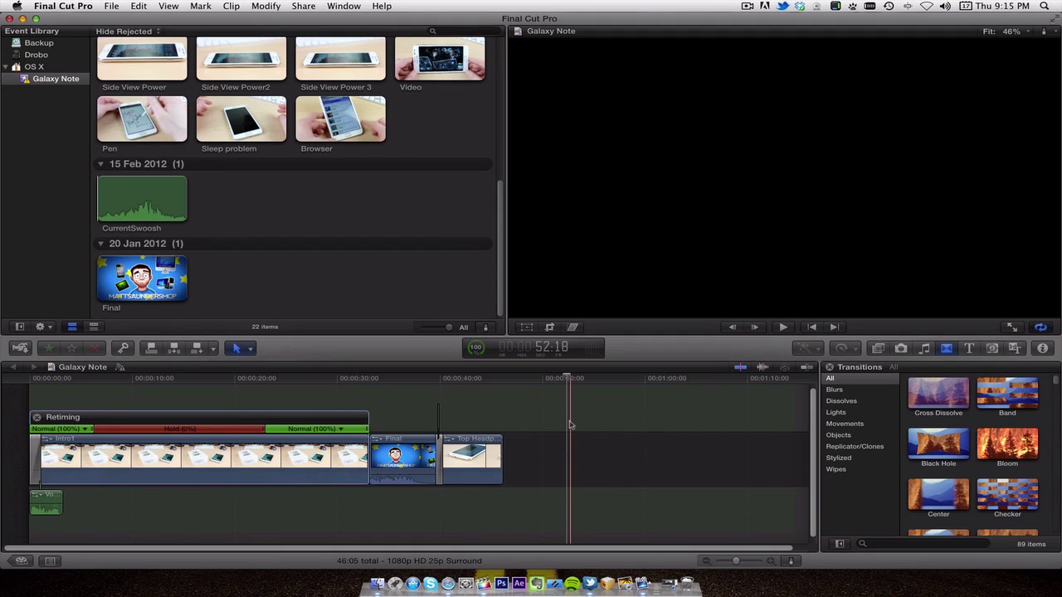